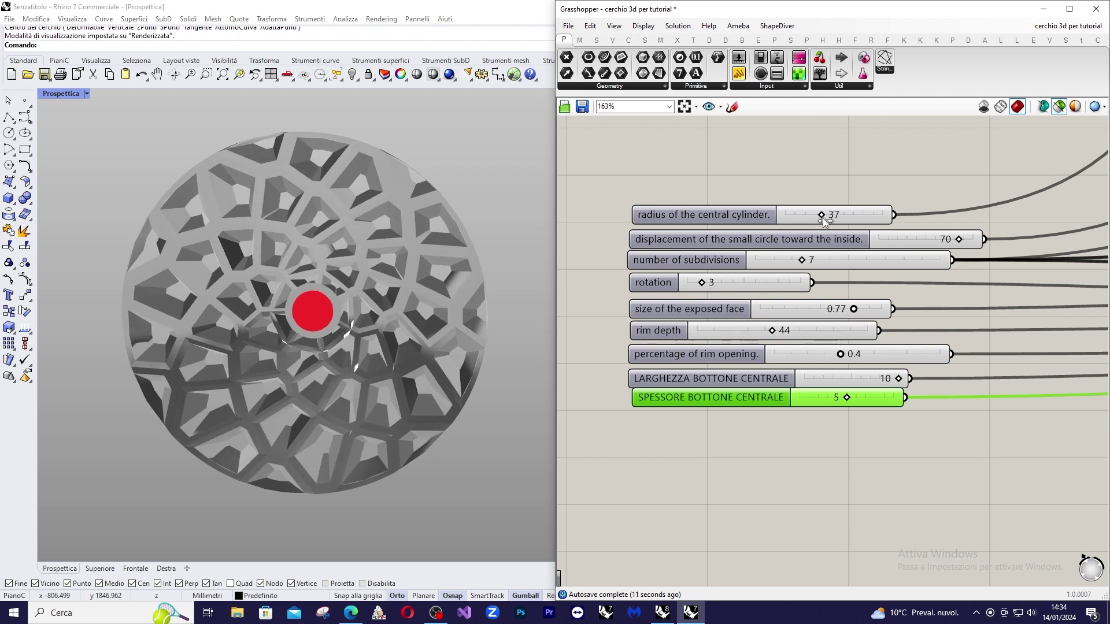
Set the displacement of the small circle toward the inside to 31.
mouse_move(953, 243)
left_mouse_down()
mouse_move(928, 245)
mouse_move(979, 238)
mouse_move(939, 245)
left_mouse_up()
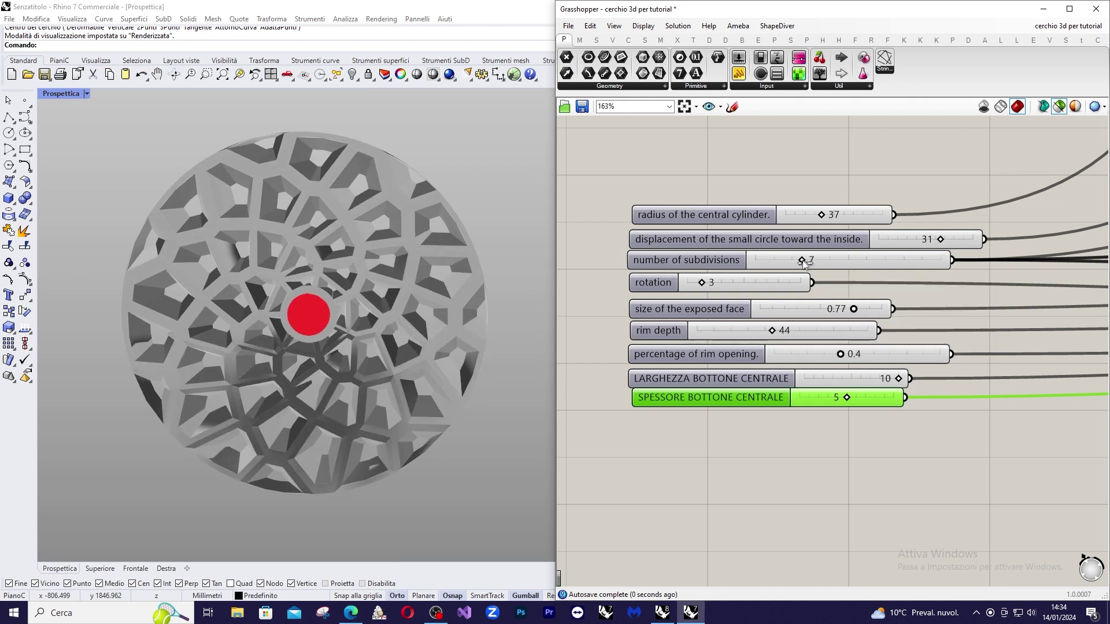
Try 6, 8 and 9 for the number of subdivisions to compare the rim patterns.
left_click_drag(820, 260, 816, 269)
mouse_move(785, 272)
left_click(775, 260)
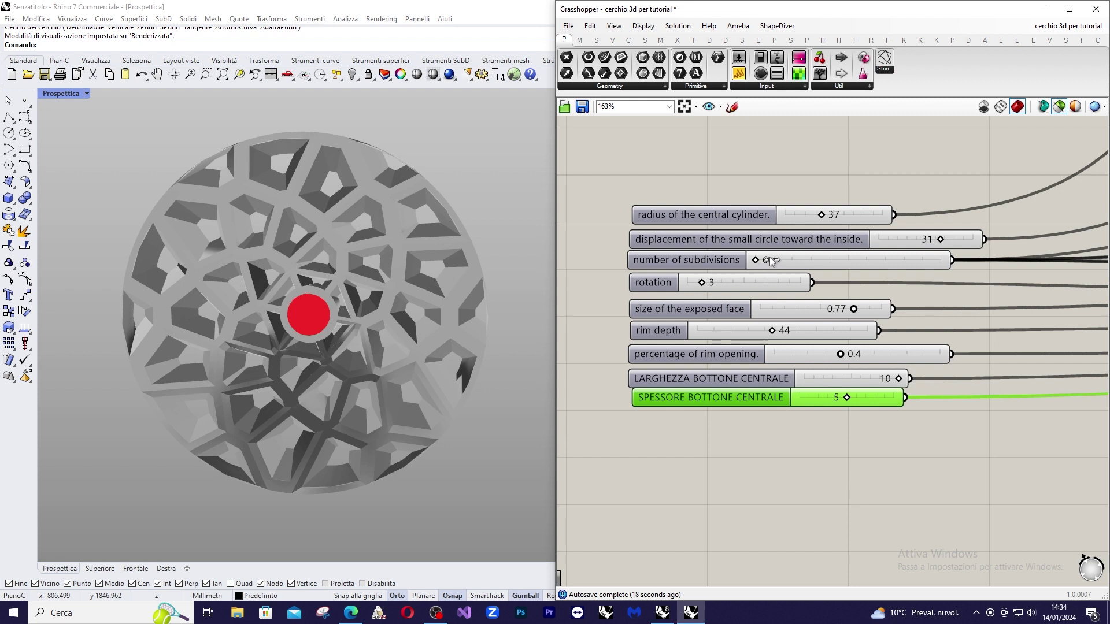
left_click(798, 262)
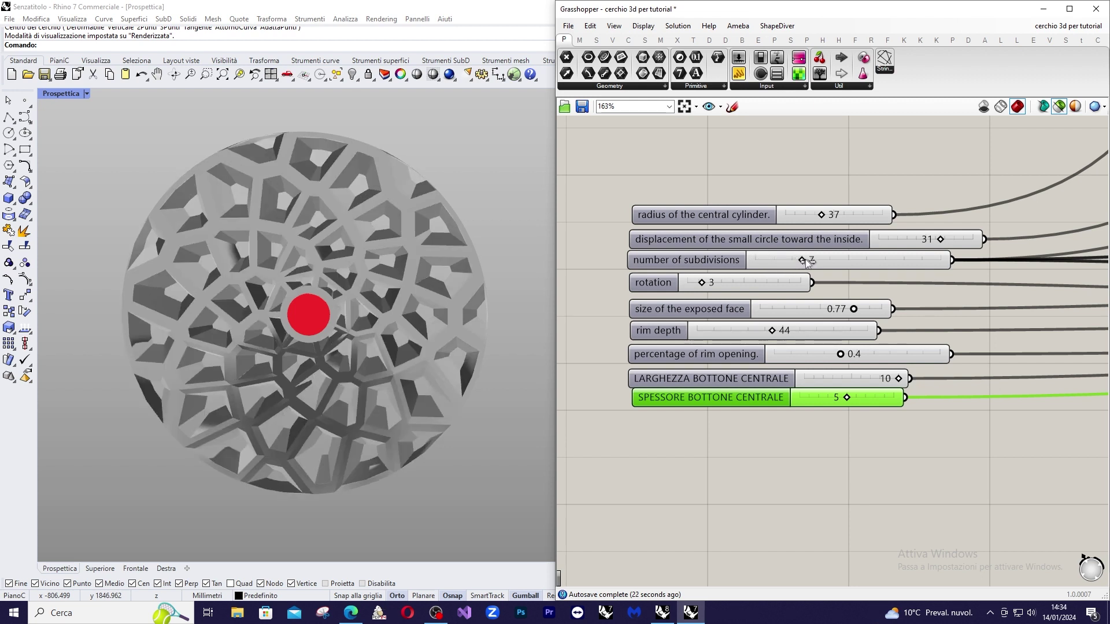
left_click_drag(830, 263, 846, 261)
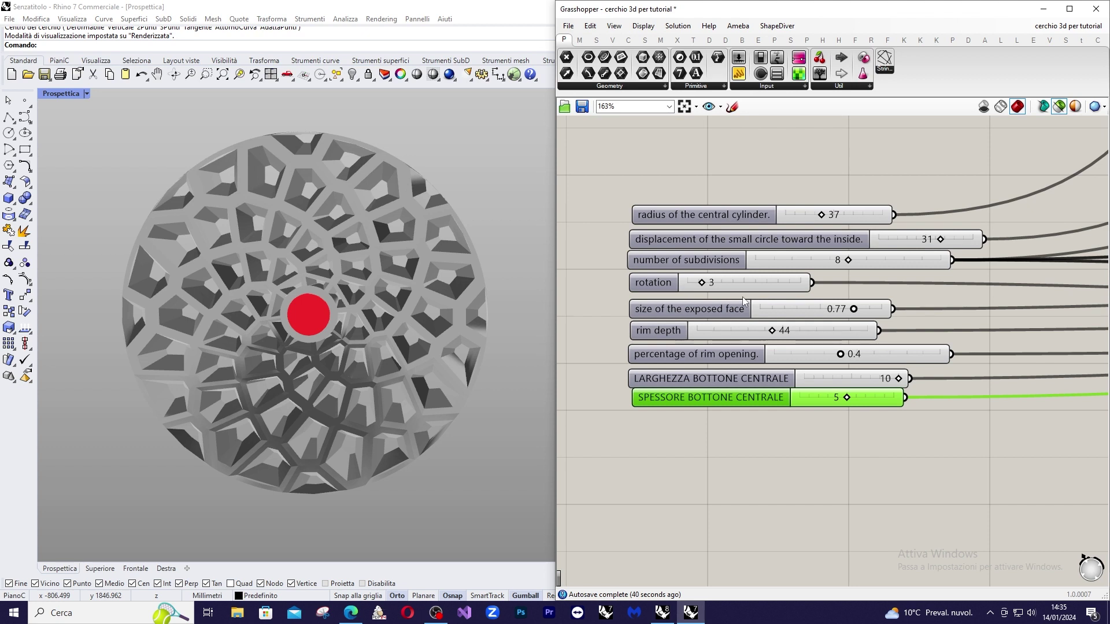
mouse_move(820, 261)
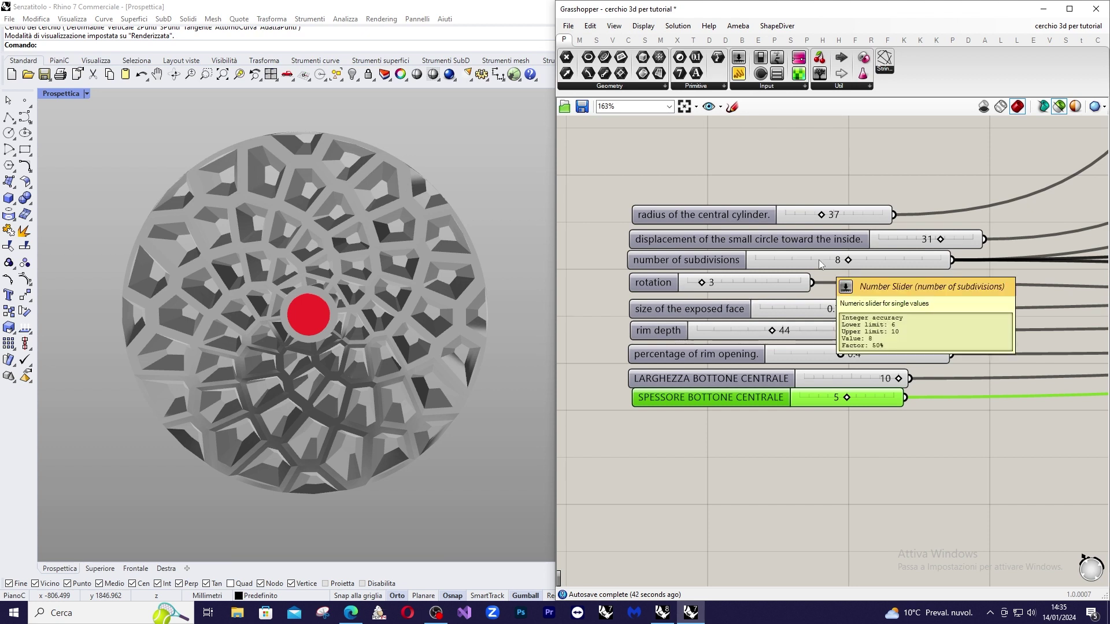
left_click_drag(876, 259, 893, 257)
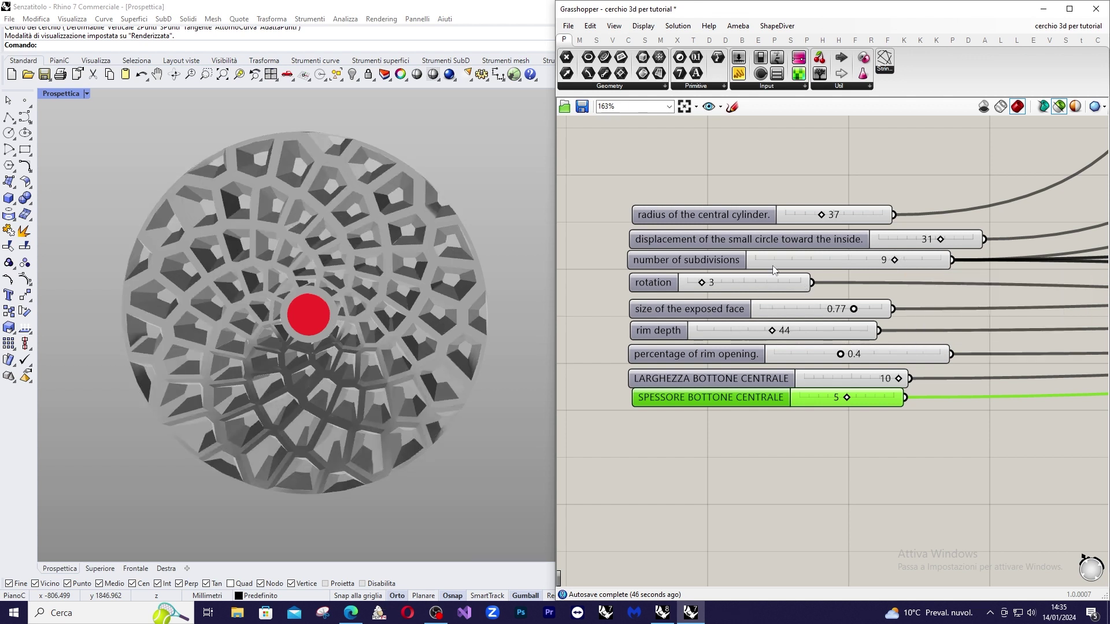
Enter 7 as the number of subdivisions and commit the change.
right_click(821, 262)
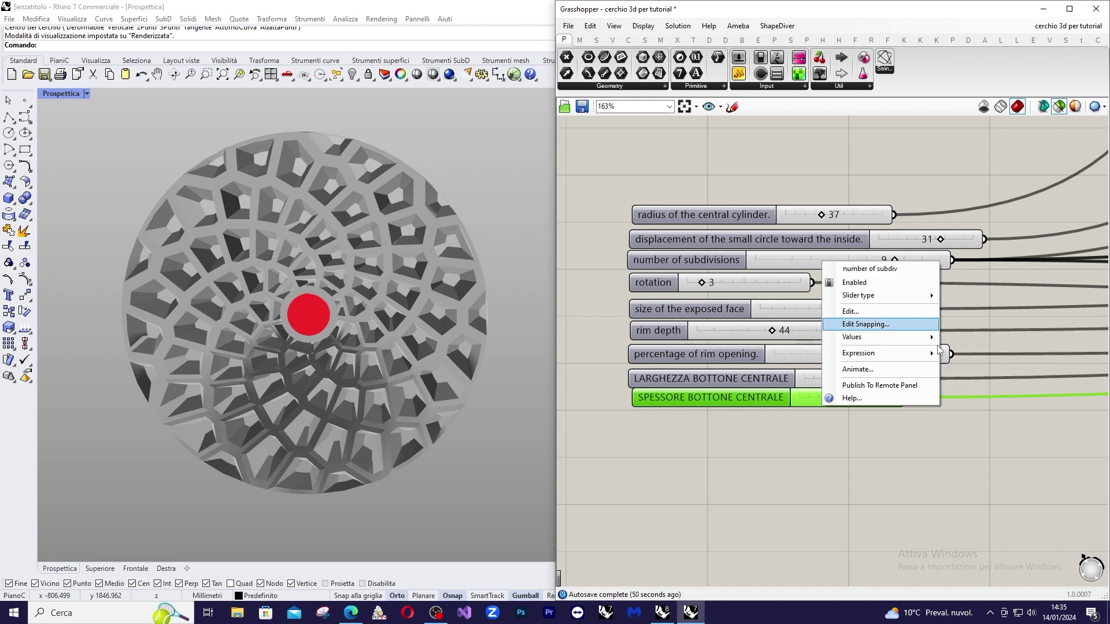
mouse_move(919, 344)
left_click(1010, 365)
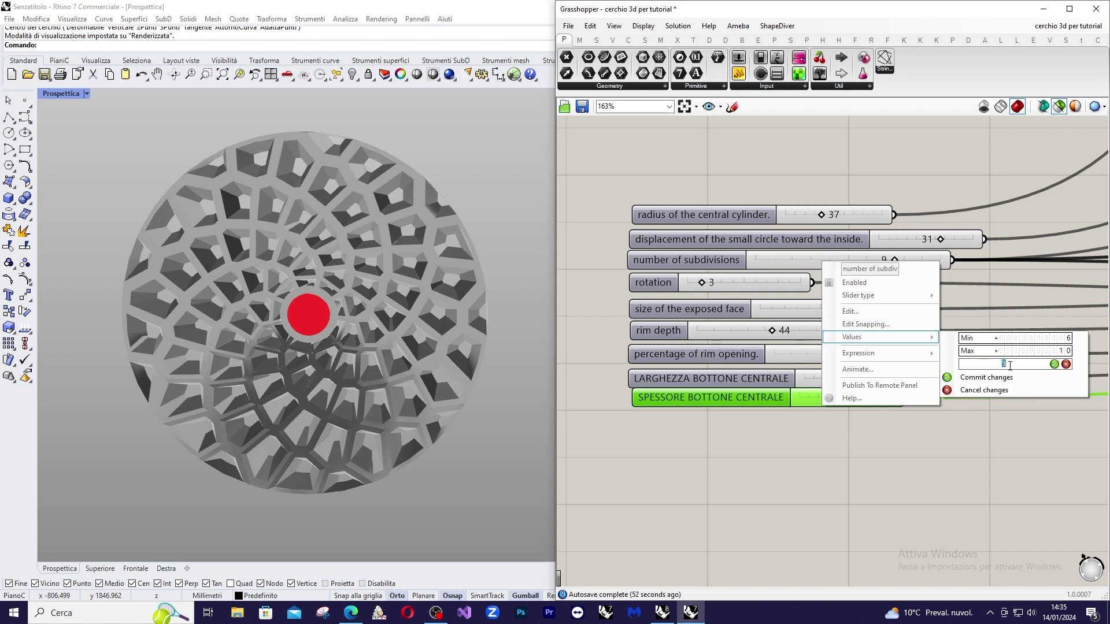
left_click(1054, 364)
left_click(986, 378)
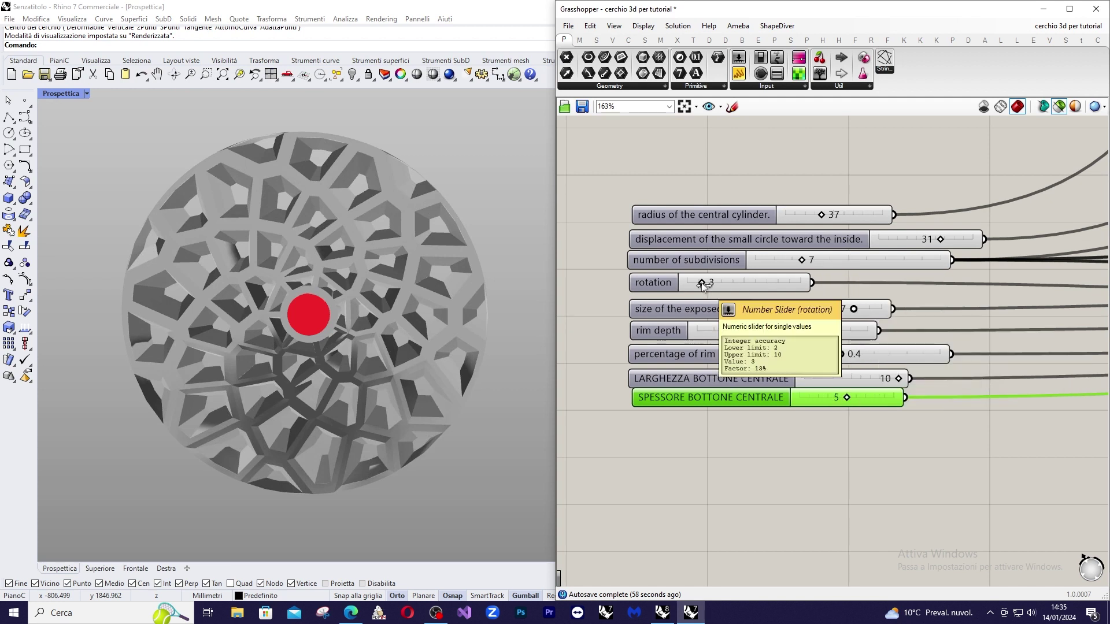
Set the rotation to 4 and the size of the exposed face to 0.75.
mouse_move(703, 285)
left_mouse_down()
mouse_move(744, 283)
mouse_move(716, 293)
left_mouse_up()
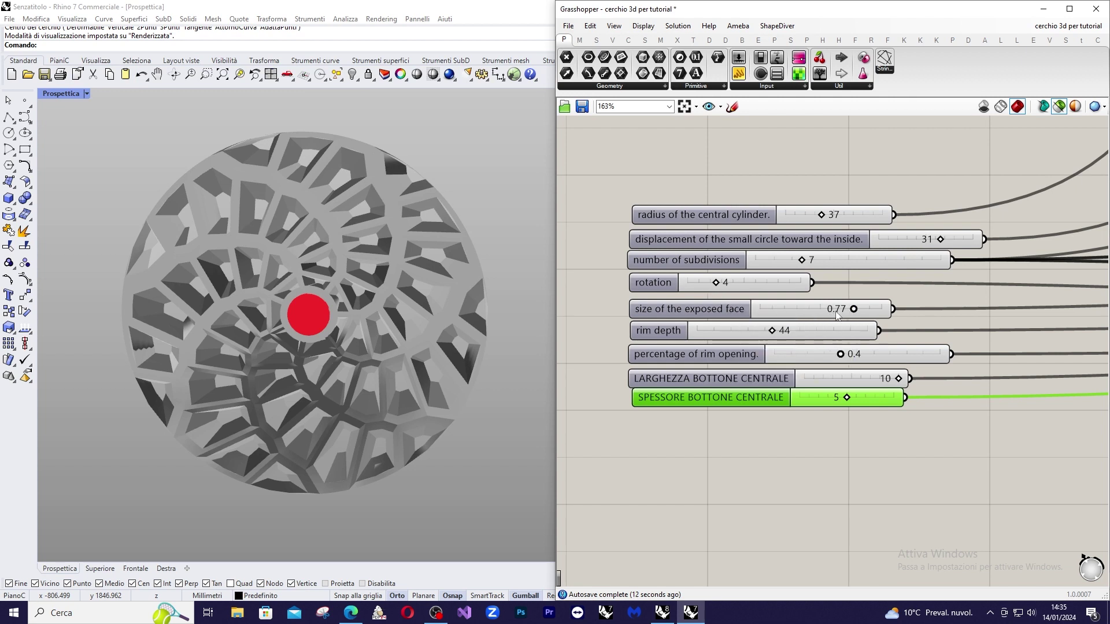
mouse_move(854, 311)
left_mouse_down()
mouse_move(818, 316)
mouse_move(852, 313)
left_mouse_up()
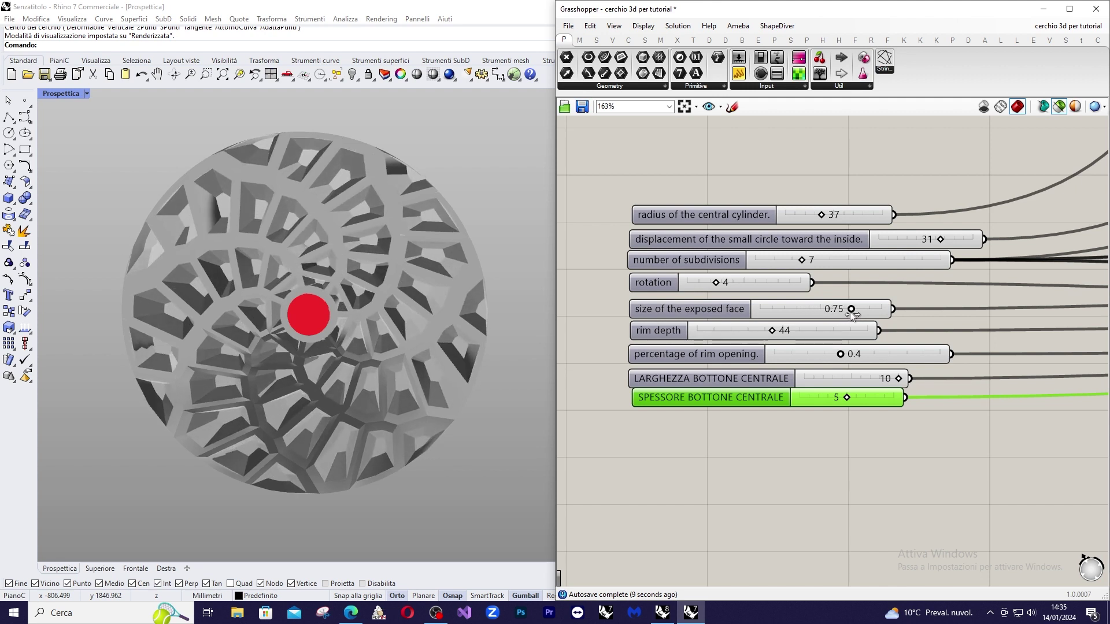
Try a rim depth of 79, inspect the rim from the side, and reduce the depth to 23.
left_click_drag(773, 330, 834, 343)
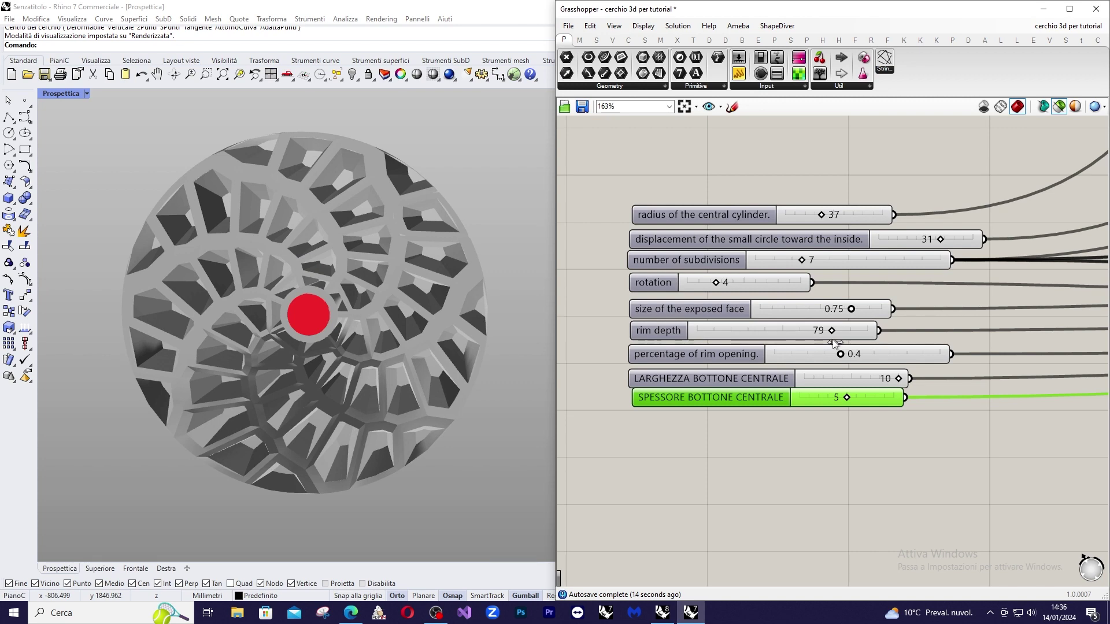
right_click_drag(520, 259, 274, 257)
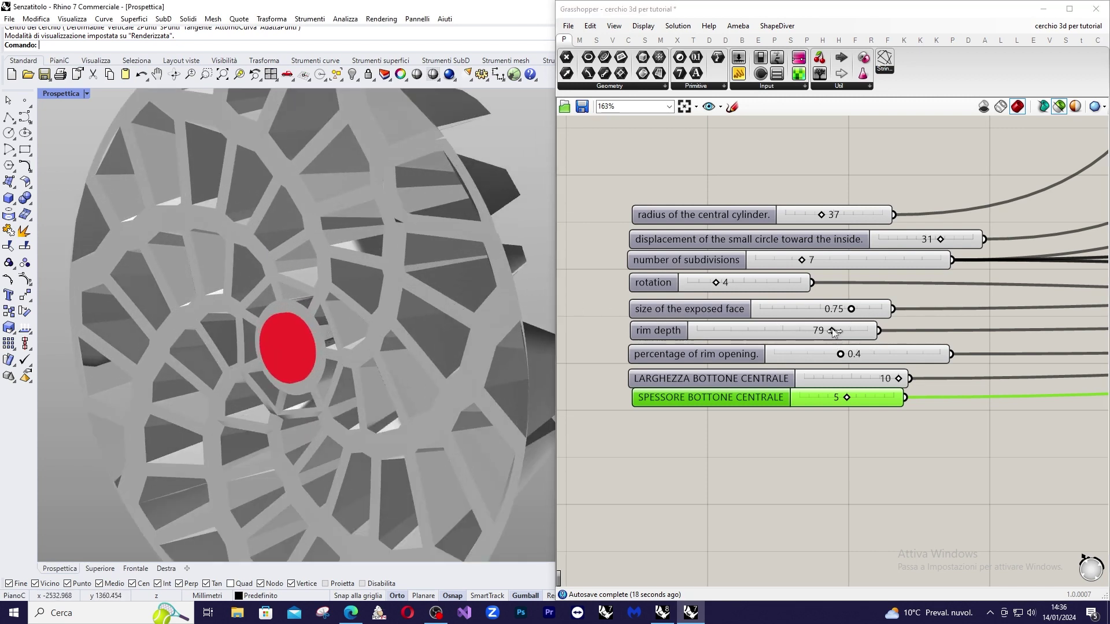
left_click_drag(836, 333, 745, 334)
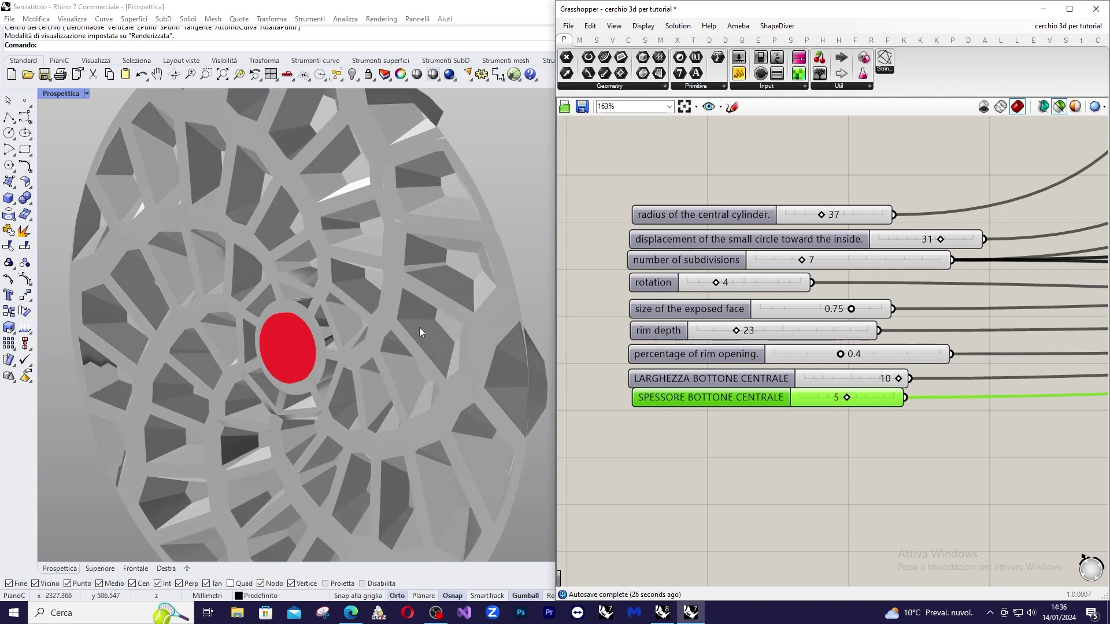
right_click_drag(419, 327, 444, 273)
scroll(432, 289, "down", 5)
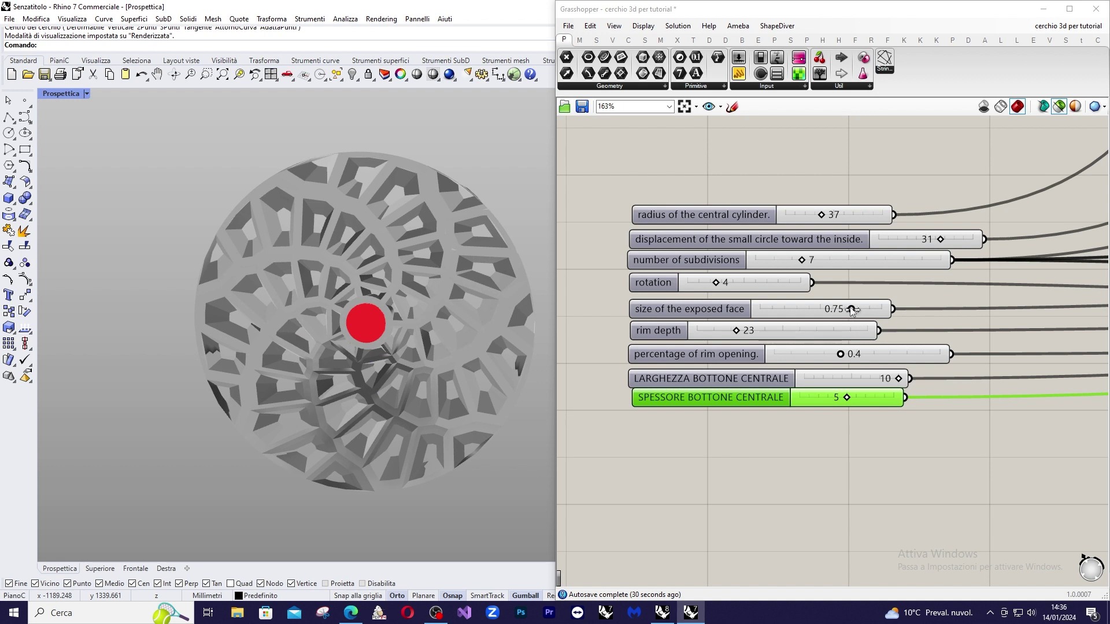
Set the percentage of rim opening to 0.5 and inspect the rim from another angle.
mouse_move(853, 311)
mouse_move(842, 356)
left_mouse_down()
mouse_move(905, 356)
mouse_move(863, 361)
left_mouse_up()
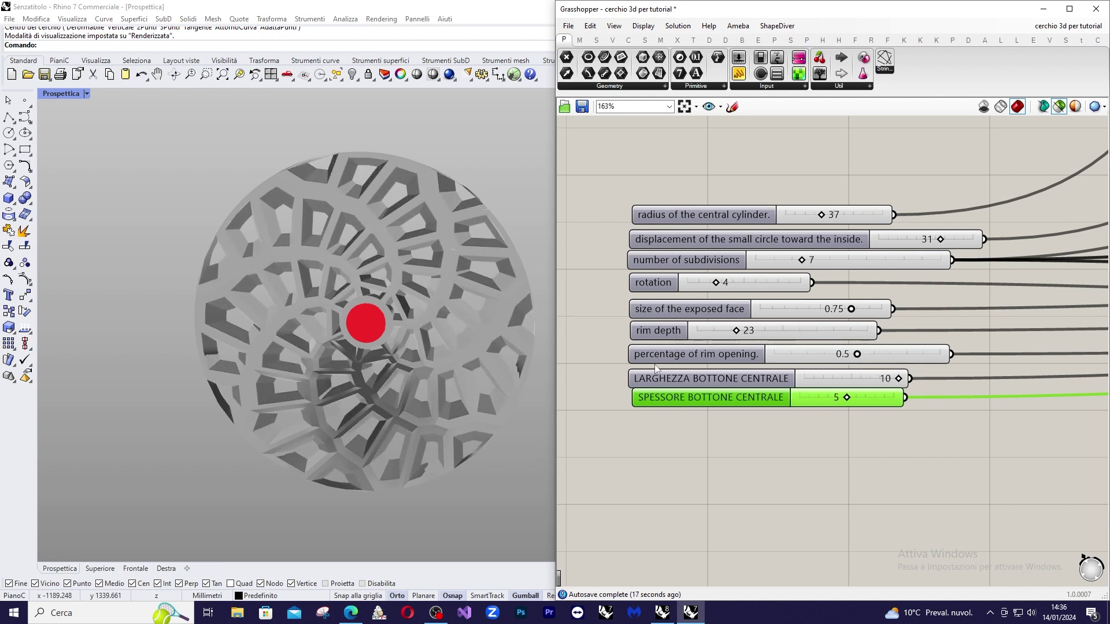
right_click_drag(388, 251, 518, 253)
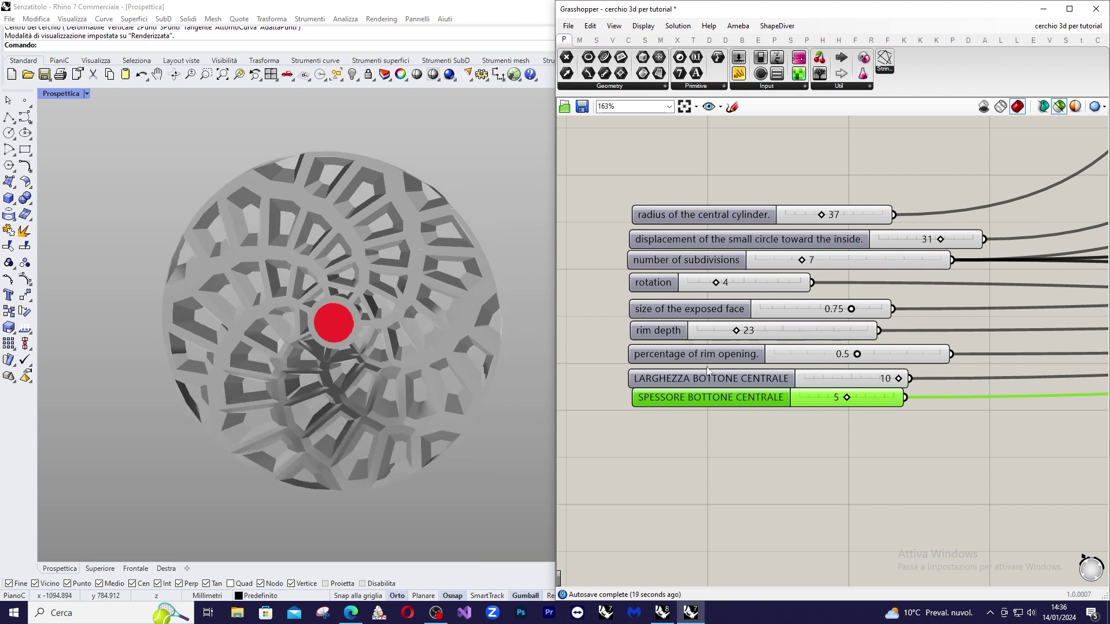
Adjust the width and thickness of the central button.
mouse_move(899, 379)
left_mouse_down()
mouse_move(873, 388)
mouse_move(920, 386)
left_mouse_up()
mouse_move(848, 399)
left_mouse_down()
mouse_move(875, 395)
mouse_move(847, 398)
left_mouse_up()
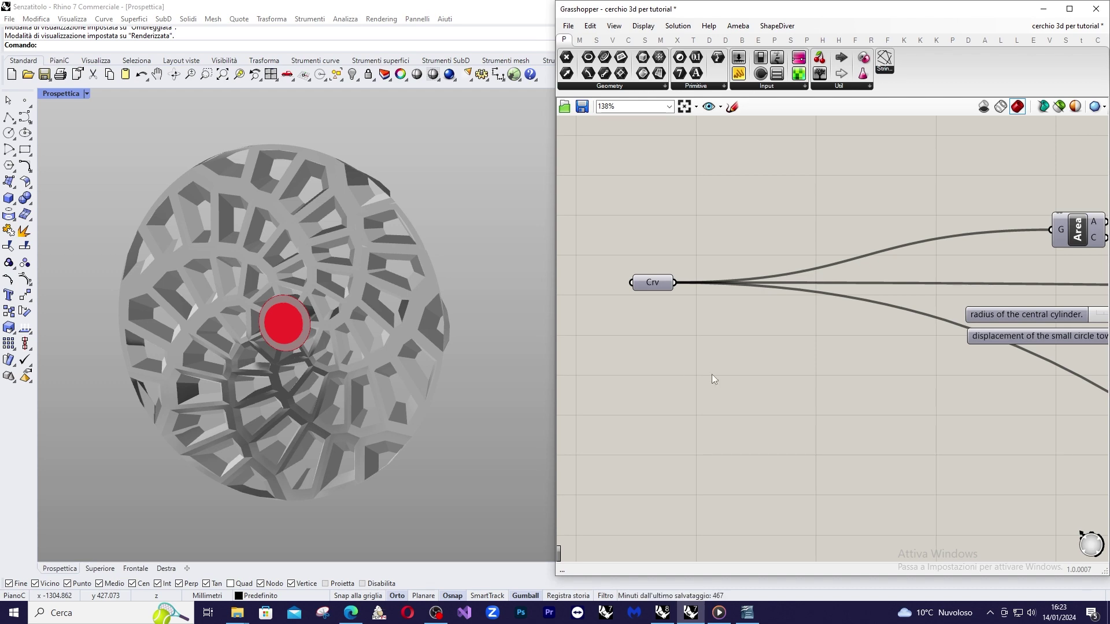
Preview only the intersection between the voronoi and base surface, with the Perspective viewport in Shaded mode.
scroll(740, 297, "down", 10)
scroll(1024, 311, "up", 2)
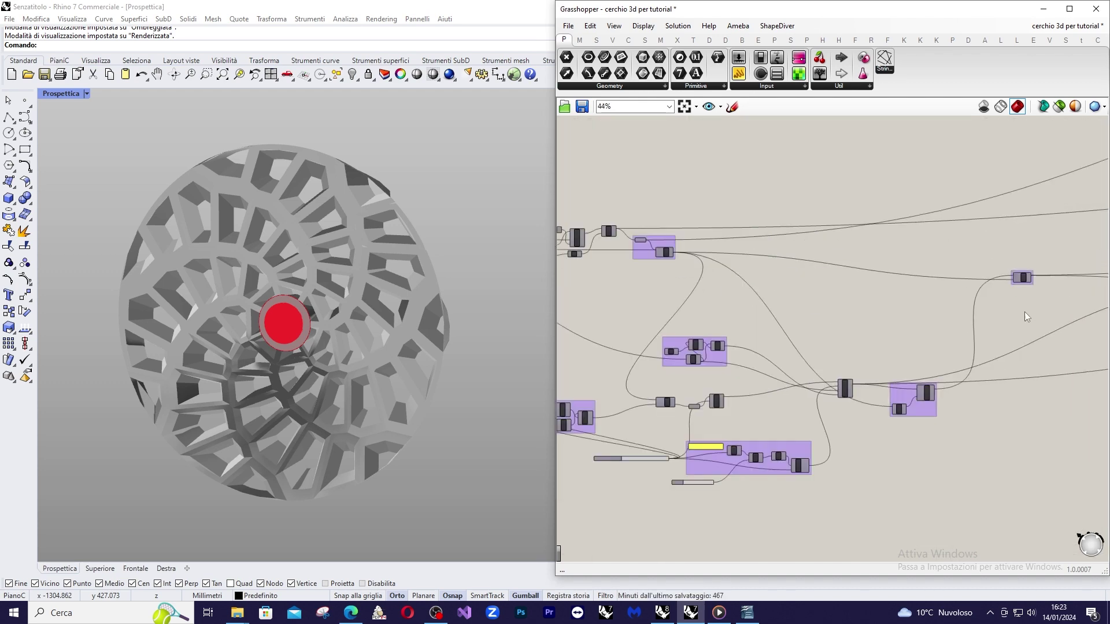
scroll(959, 287, "up", 6)
left_click(856, 319)
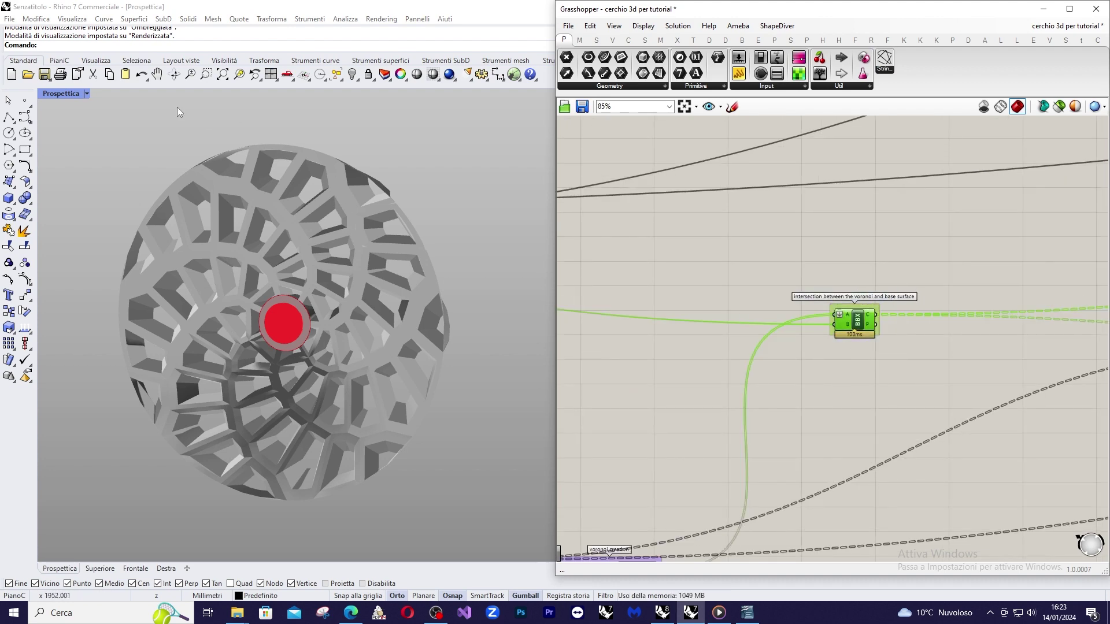
left_click(71, 92)
left_click(75, 150)
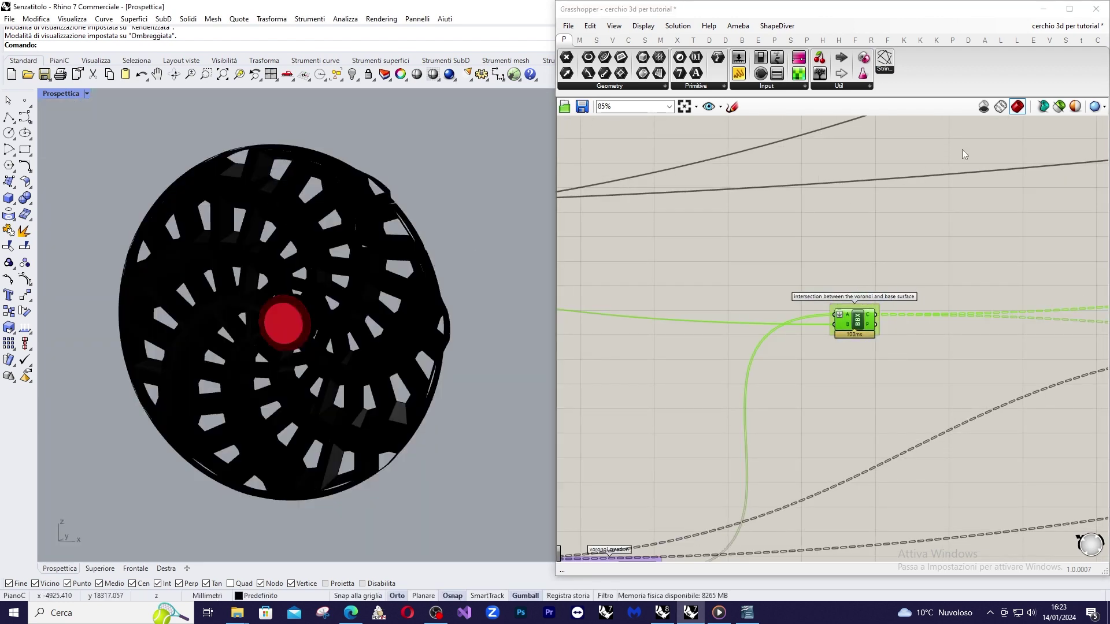
left_click(1059, 107)
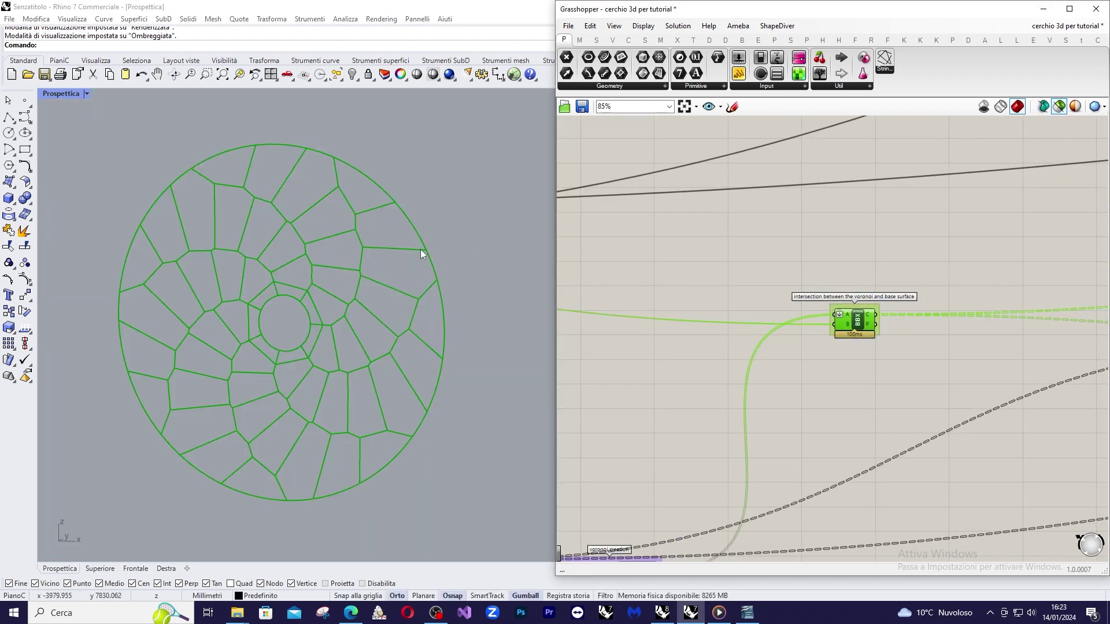
right_click_drag(210, 258, 387, 275)
scroll(855, 254, "up", 1)
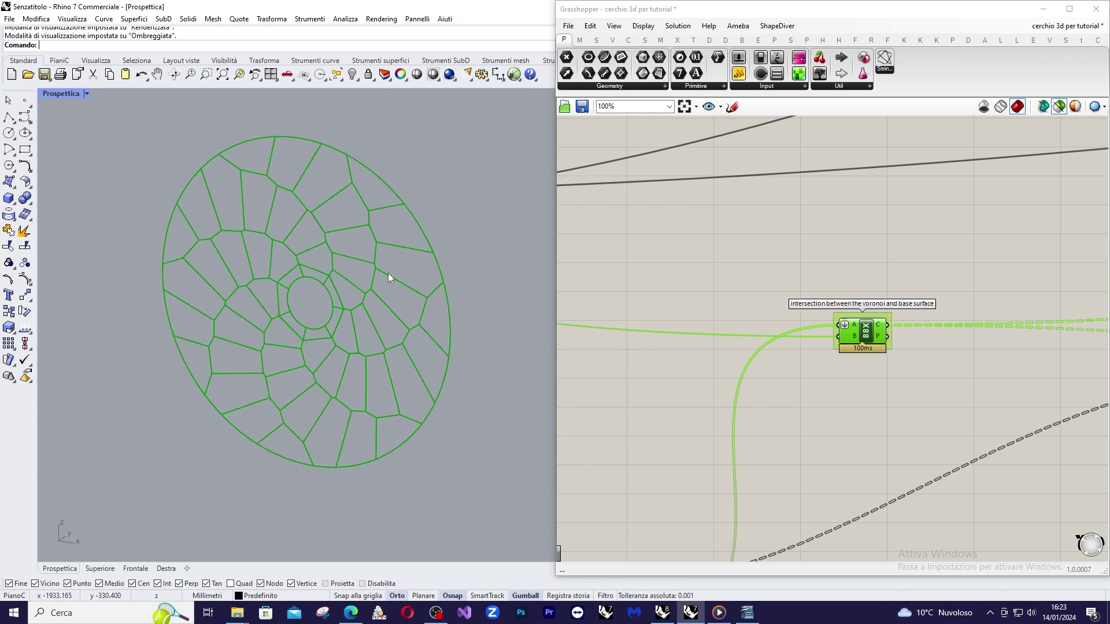
Turn off the selected-only preview and show the complete rim in Rendered display mode.
left_click(1056, 112)
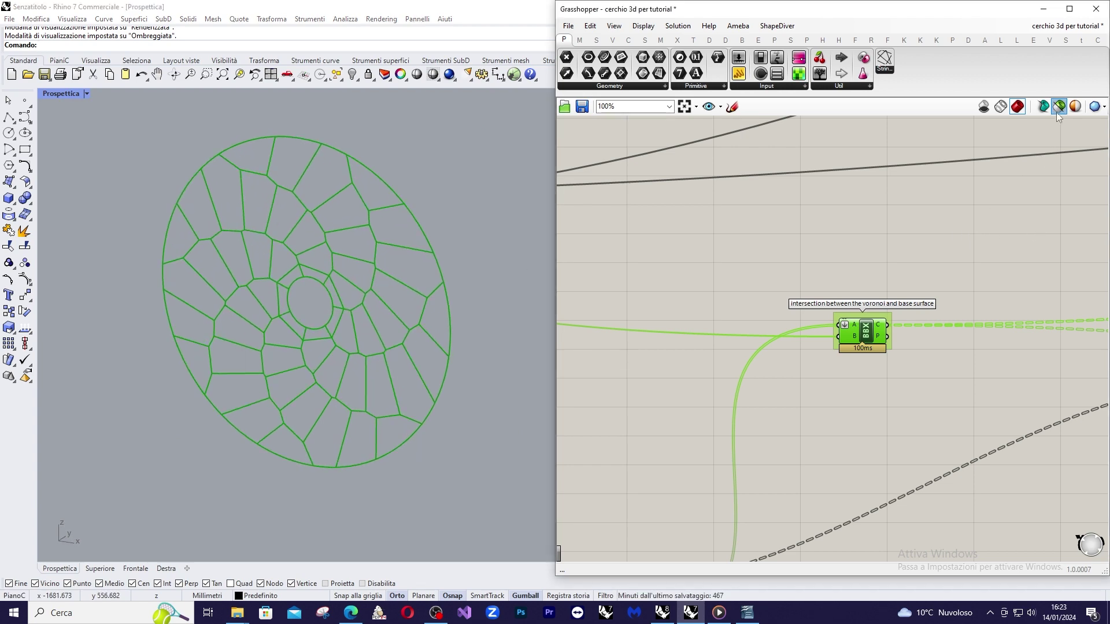
left_click(61, 93)
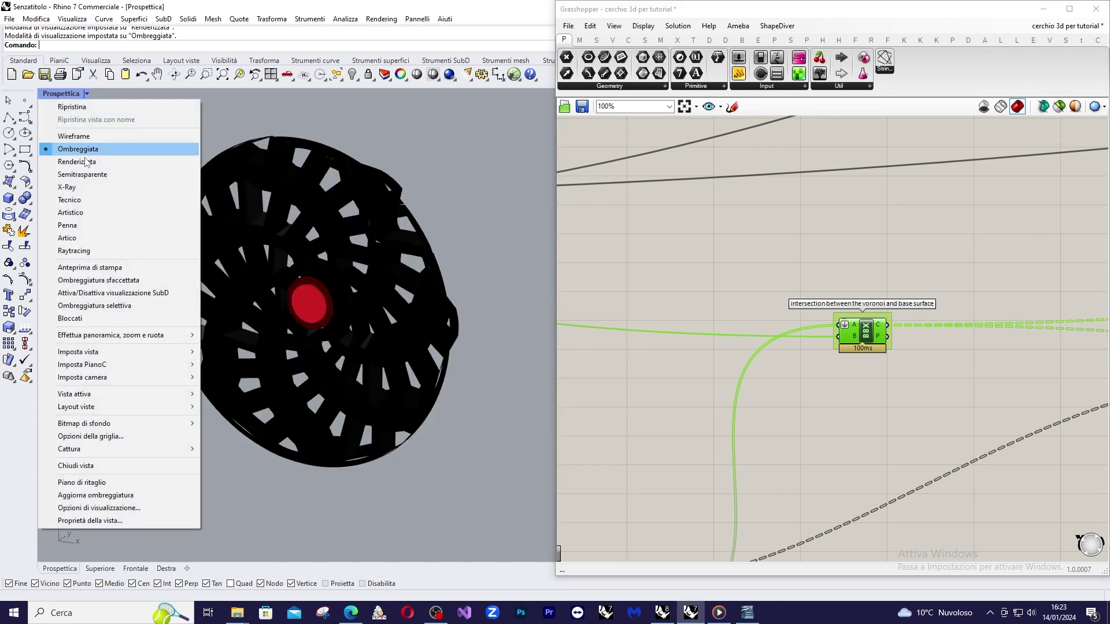
left_click(77, 161)
right_click_drag(238, 208, 389, 257)
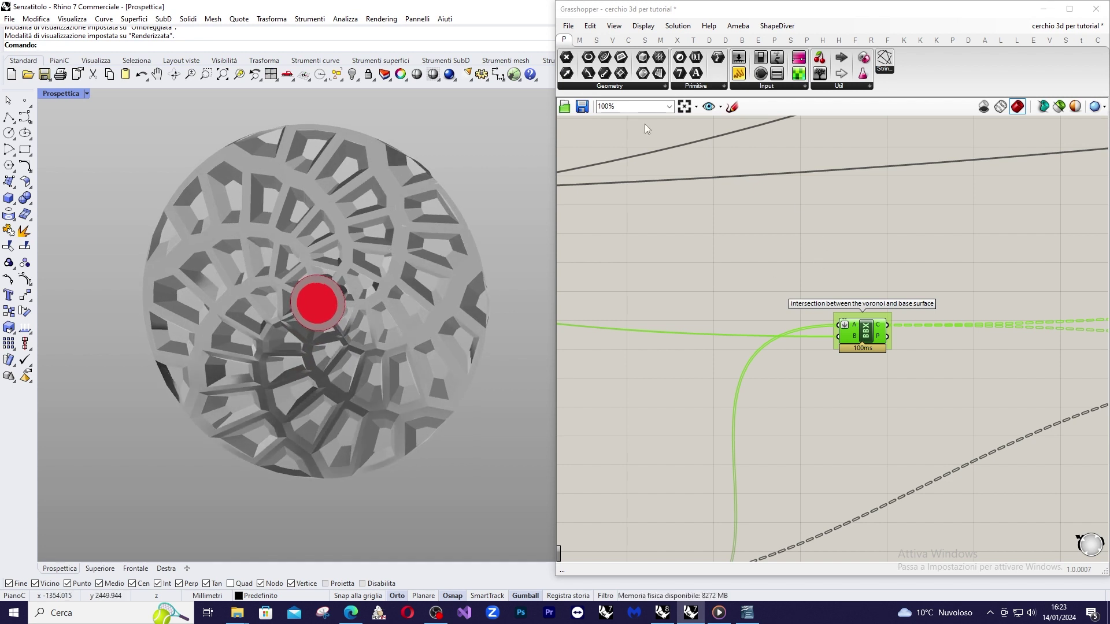
Switch the Perspective viewport to Shaded mode, deselect the intersection component, and limit the preview to selected components.
left_click(49, 95)
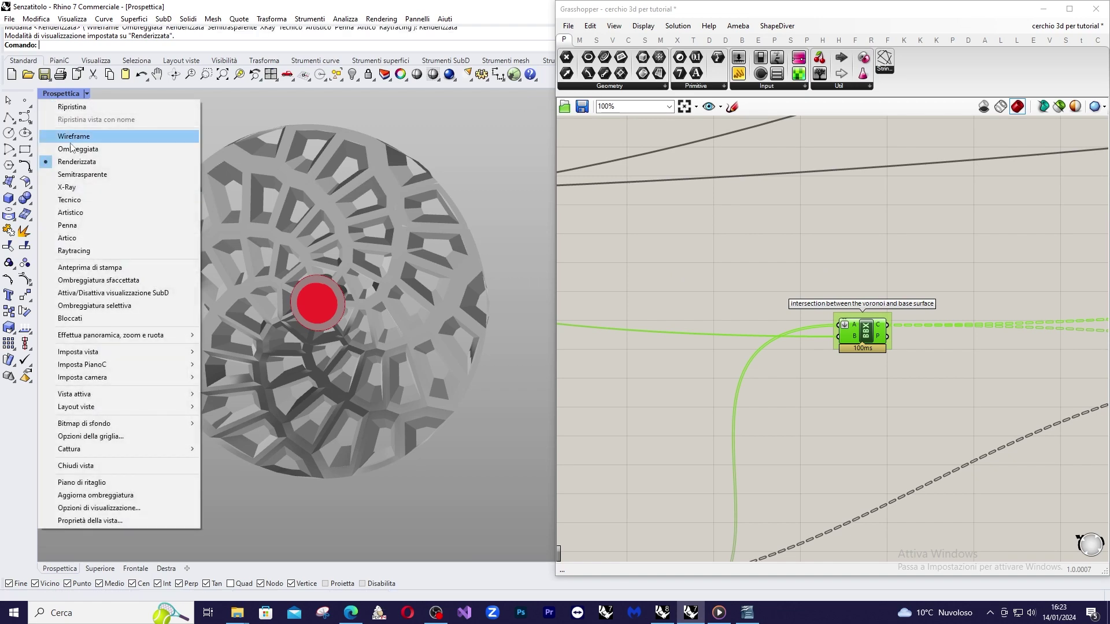
left_click(74, 147)
left_click(900, 259)
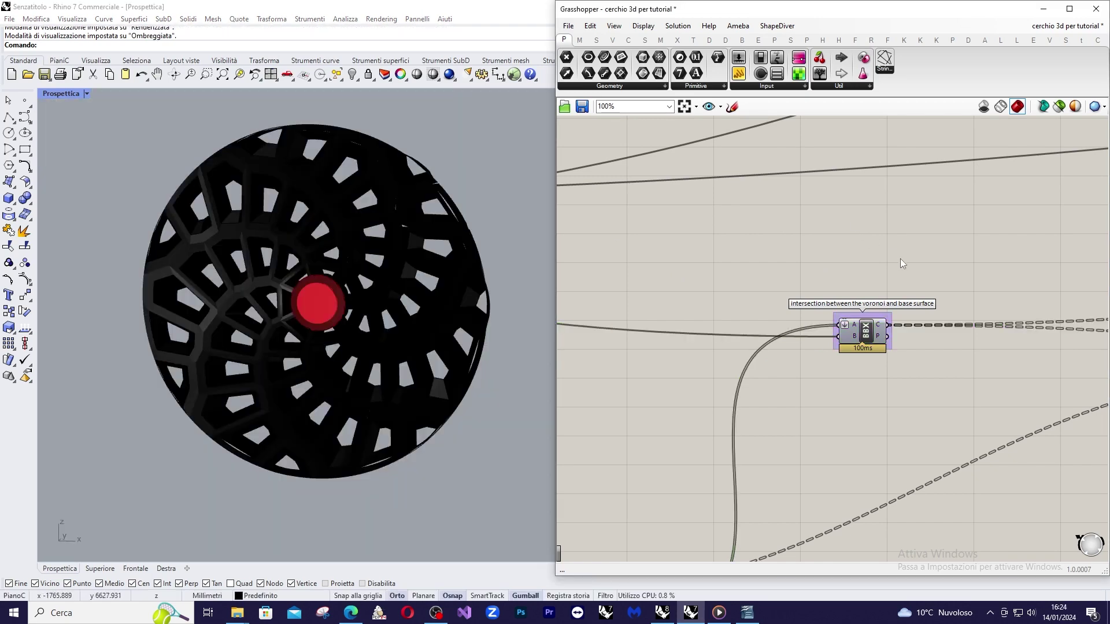
left_click(1059, 108)
Preview the base circle held by the Crv parameter at the definition's start and show its Set one Curve option.
scroll(983, 227, "down", 10)
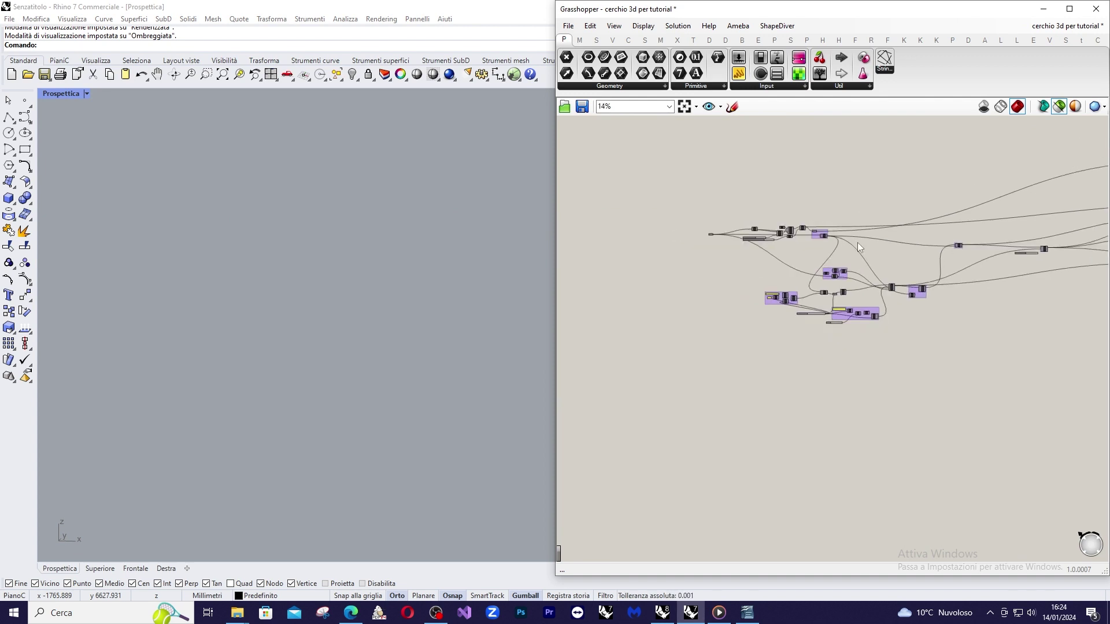
scroll(858, 242, "up", 10)
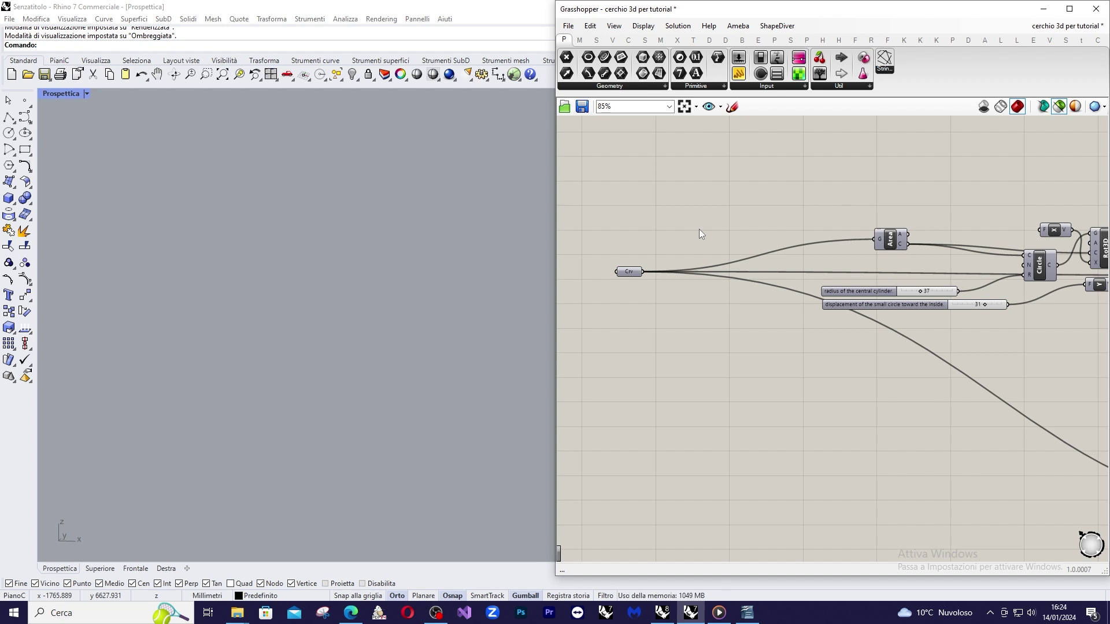
left_click(627, 273)
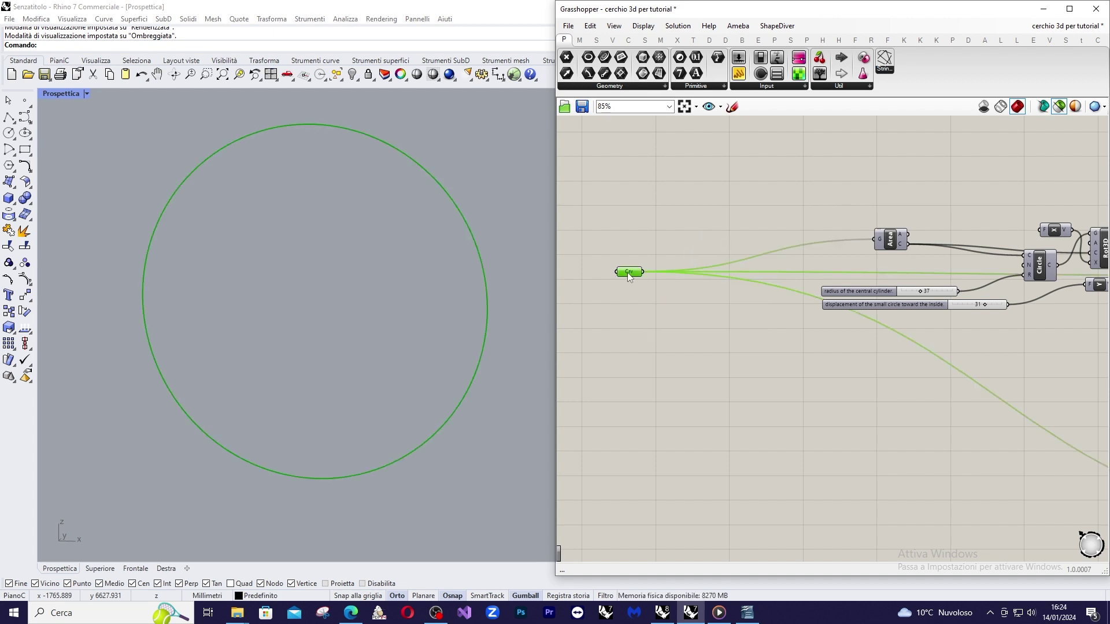
mouse_move(461, 200)
right_mouse_down()
mouse_move(376, 246)
mouse_move(442, 202)
right_mouse_up()
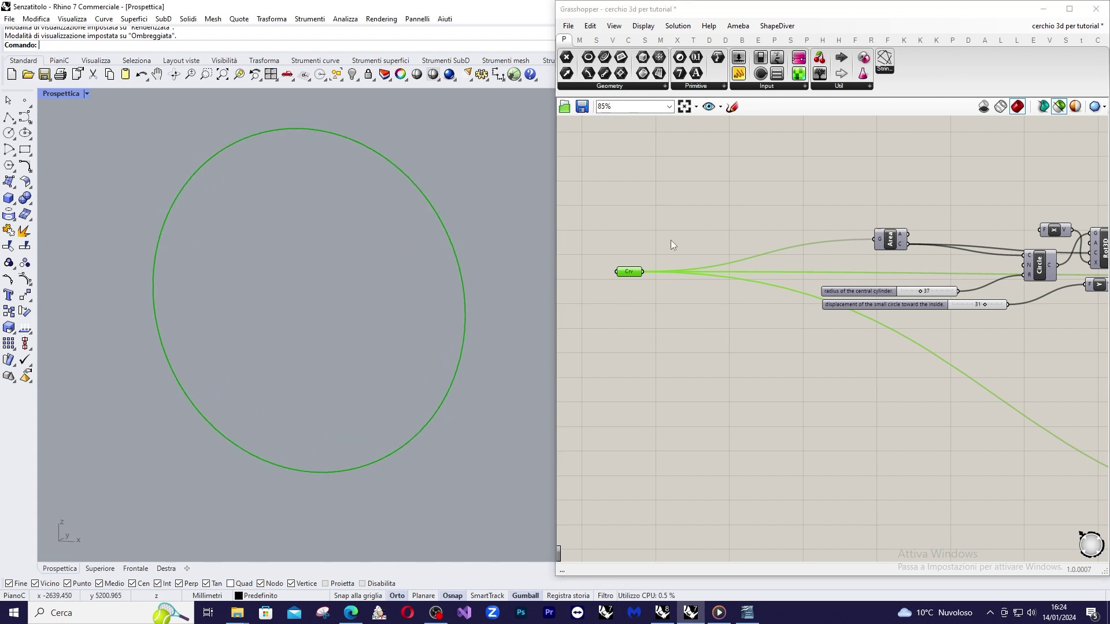
right_click(637, 272)
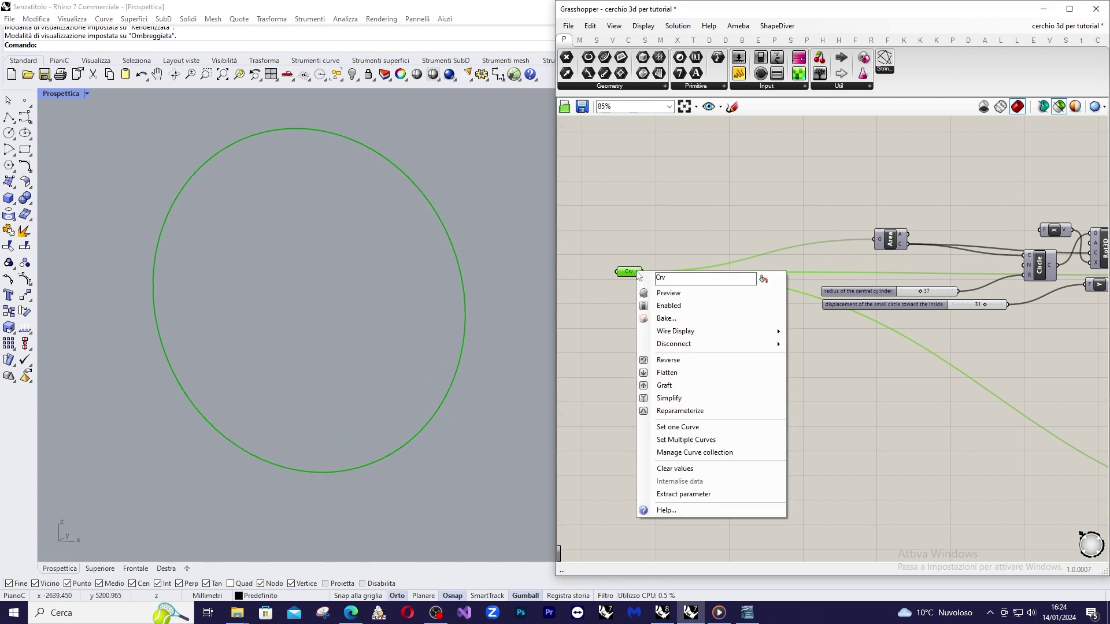
left_click(681, 428)
Preview the centre point that the Area component computes from the base curve.
left_click(894, 241)
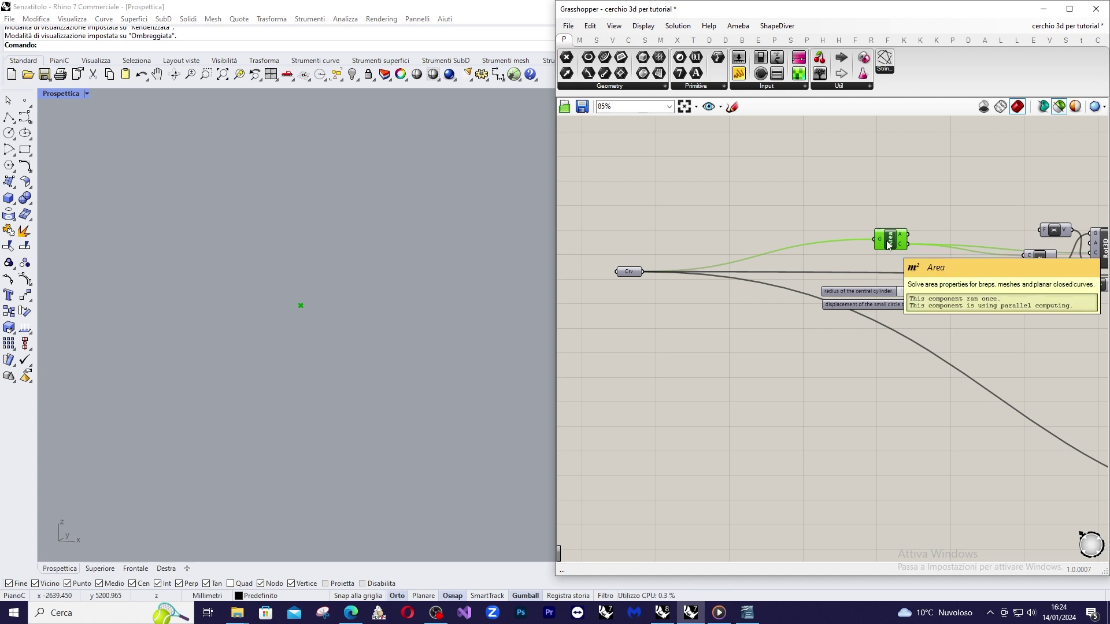
scroll(850, 249, "down", 4)
scroll(1071, 242, "up", 3)
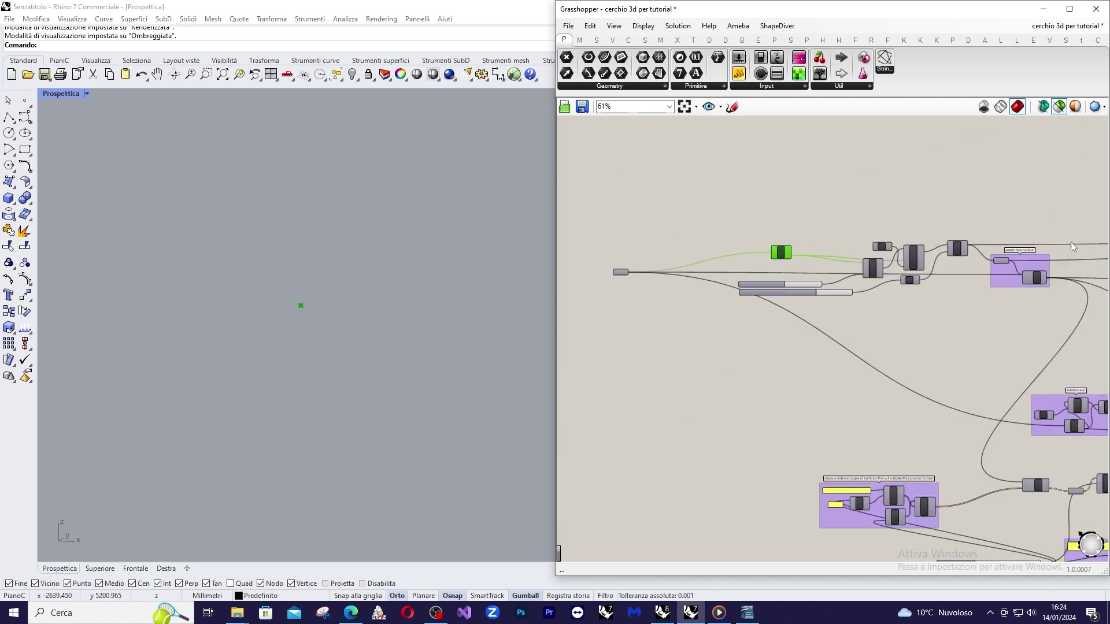
Preview the small inner circle's Crv parameter together with the base circle at the definition's start.
left_click(977, 267)
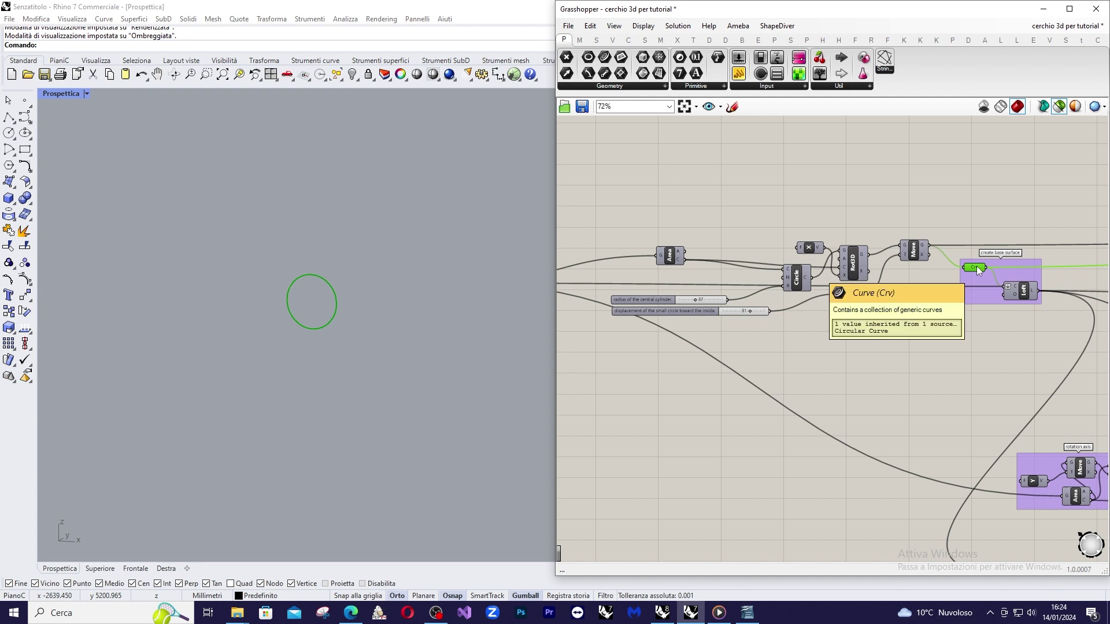
scroll(976, 266, "down", 2)
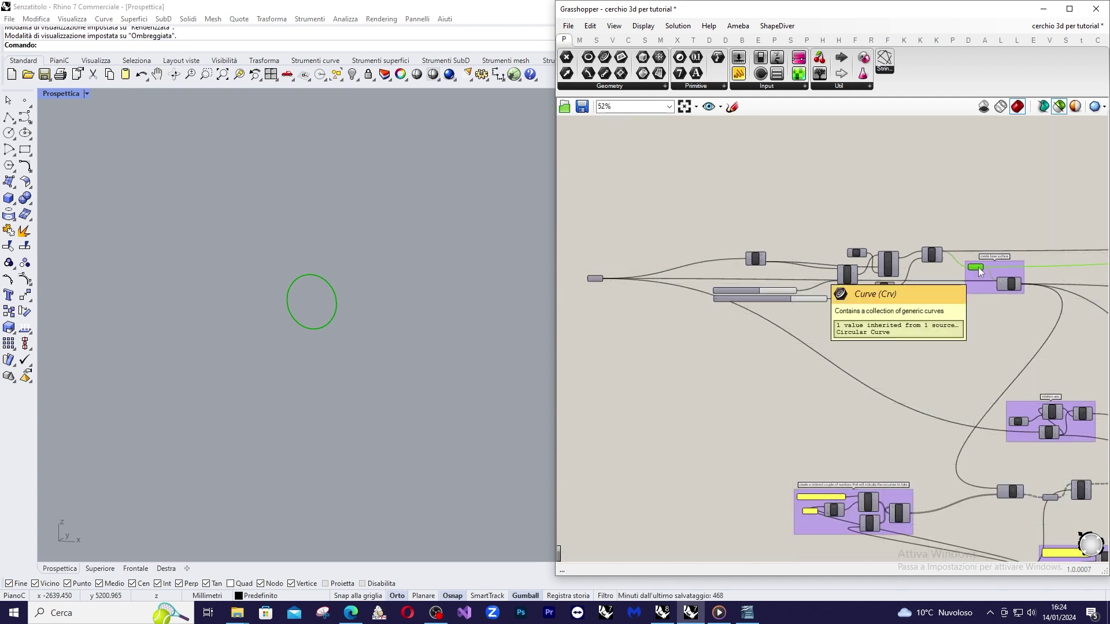
left_click(595, 279, "shift")
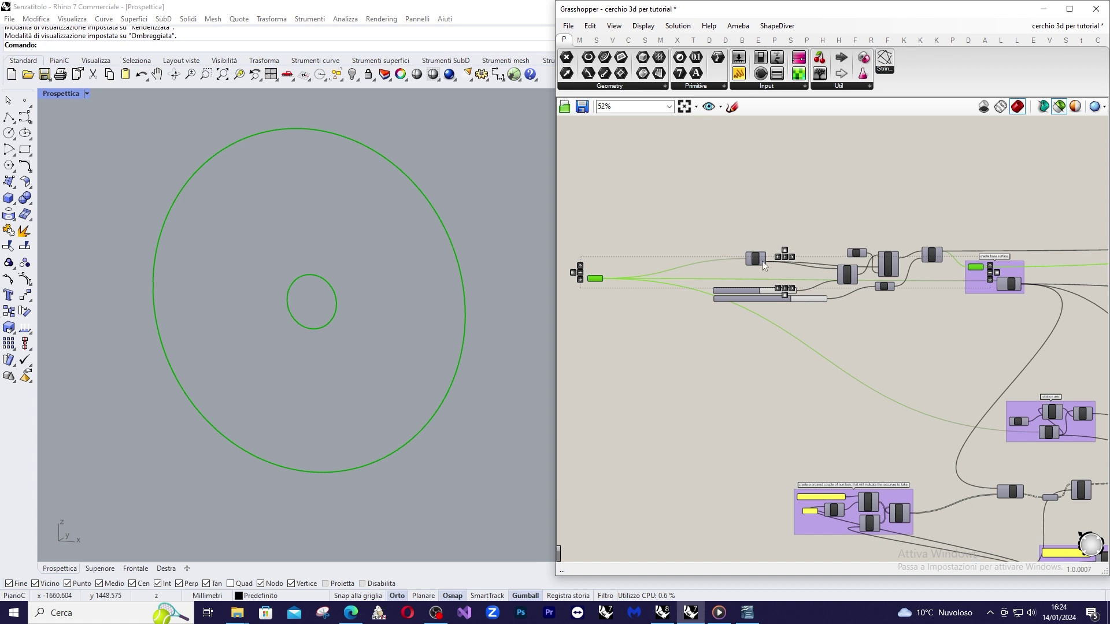
Preview only the small flat circle that the Circle CNR component builds around the base curve's centre.
scroll(705, 269, "up", 4)
scroll(885, 273, "up", 2)
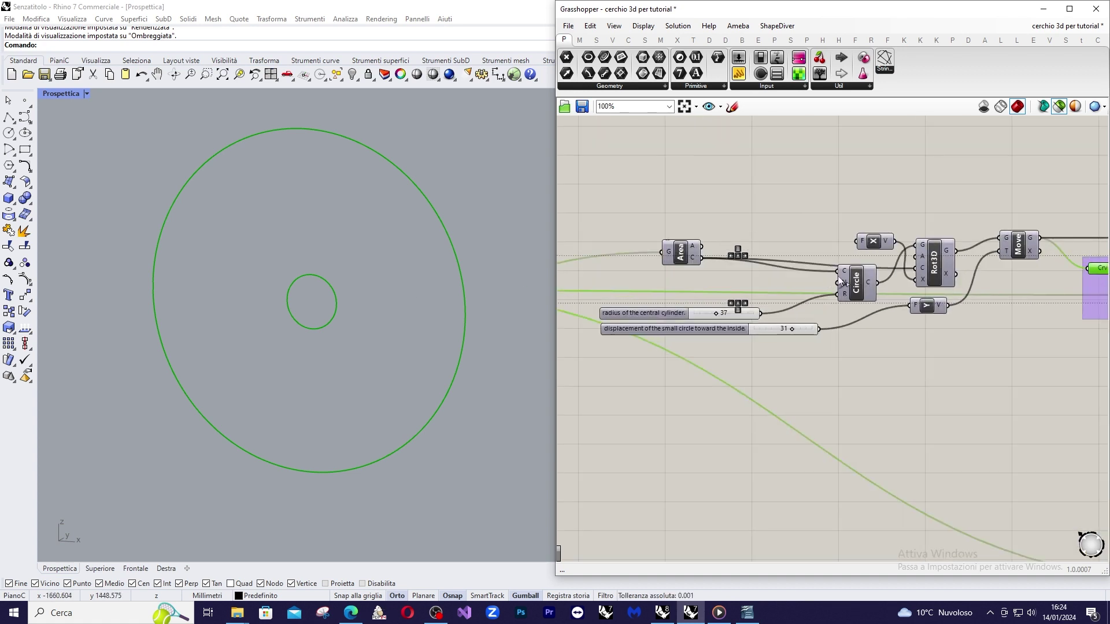
scroll(847, 277, "up", 2)
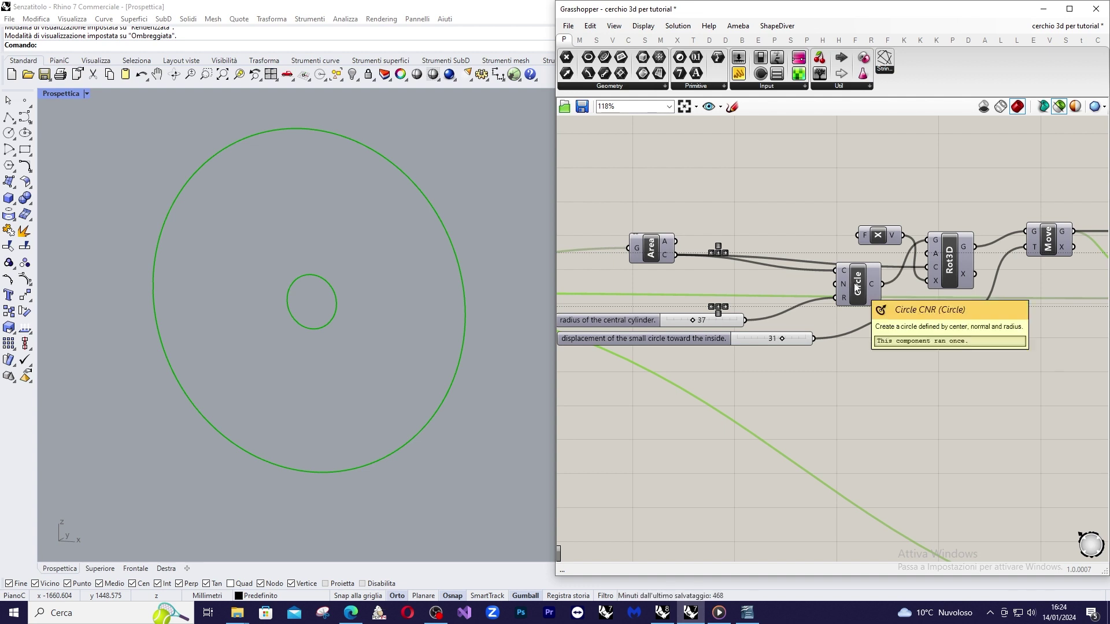
left_click(857, 286)
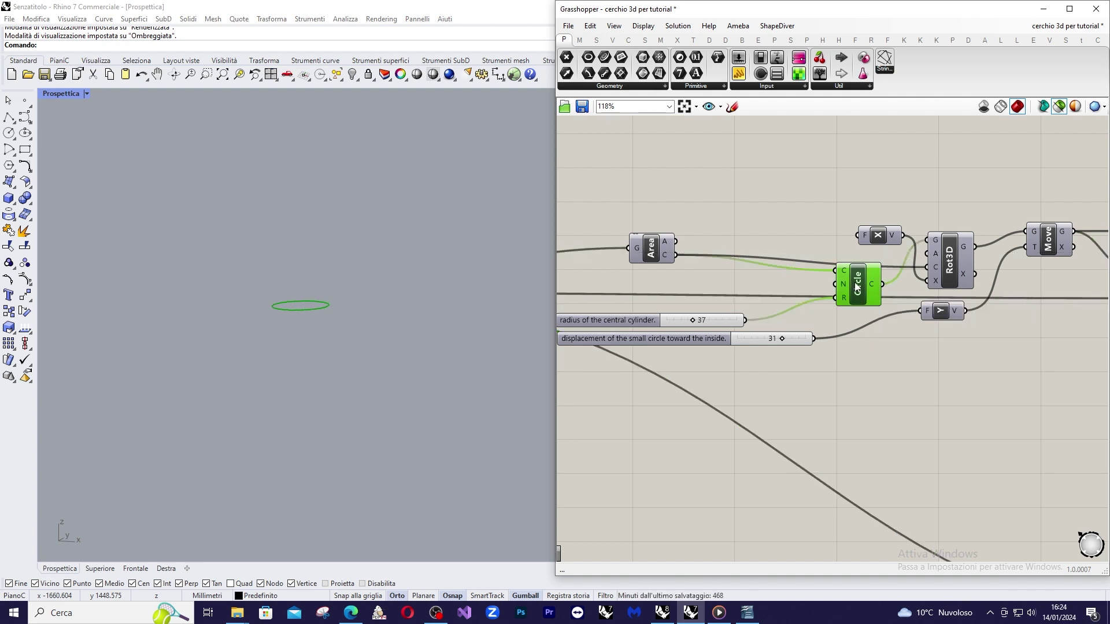
mouse_move(667, 257)
Preview the small circle as turned upright by the Rot3D component.
left_click(957, 267)
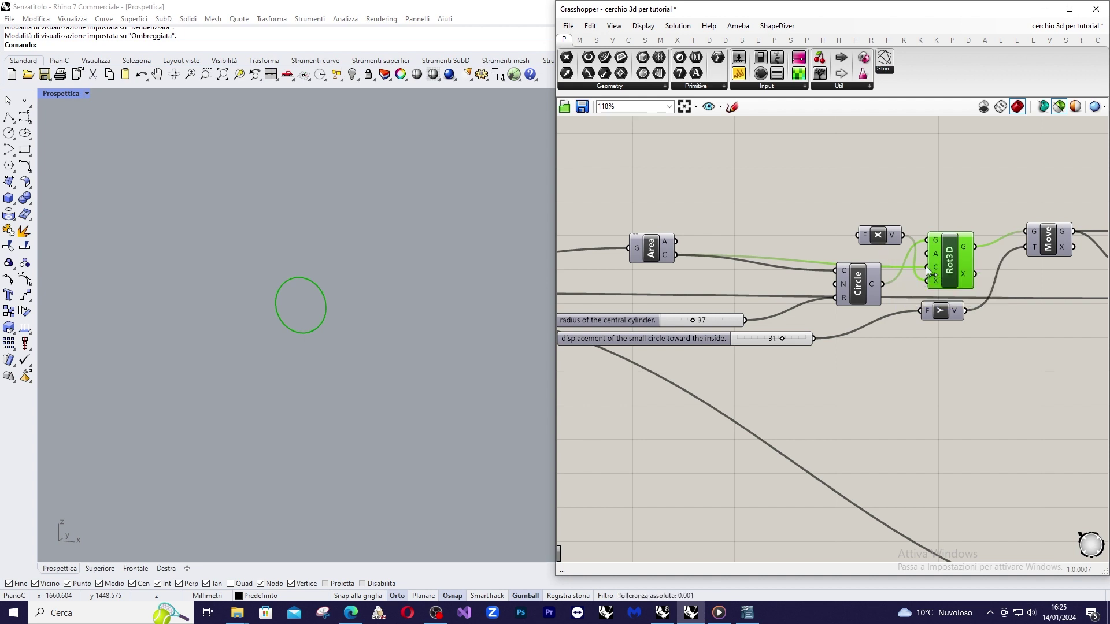
scroll(851, 269, "down", 2)
scroll(1015, 251, "up", 4)
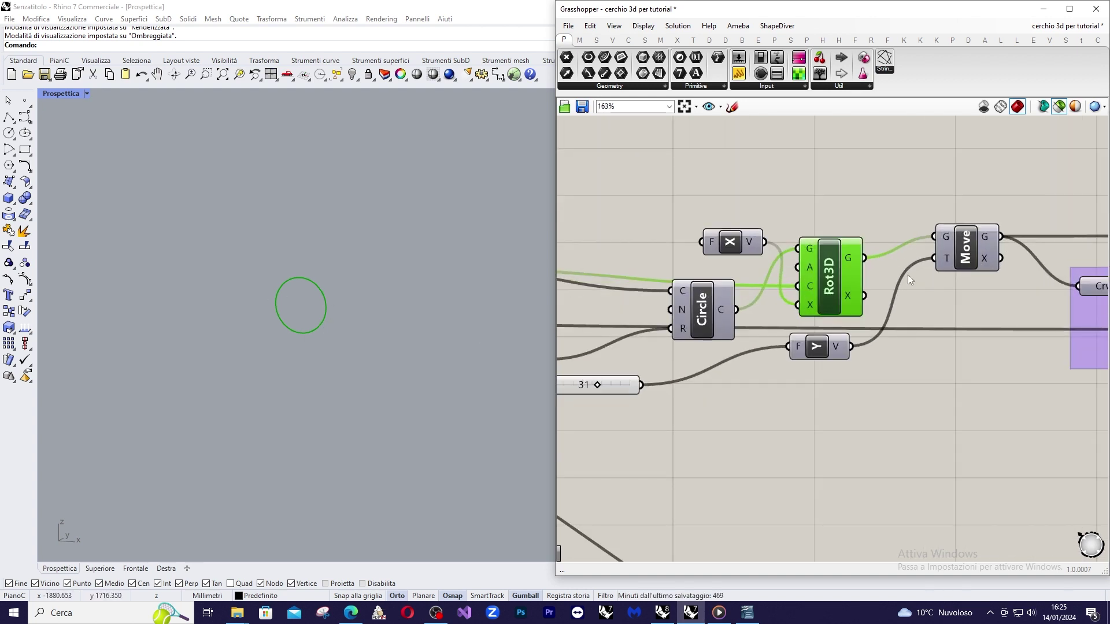
scroll(865, 261, "down", 2)
scroll(927, 256, "up", 2)
scroll(911, 256, "down", 1)
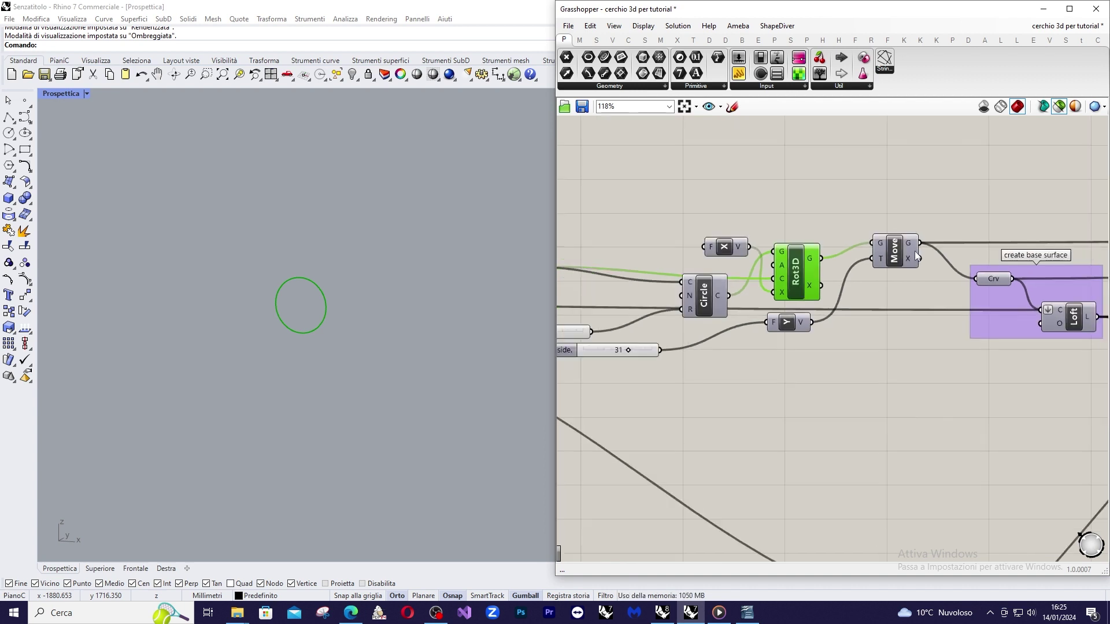
scroll(910, 256, "down", 2)
scroll(886, 281, "up", 3)
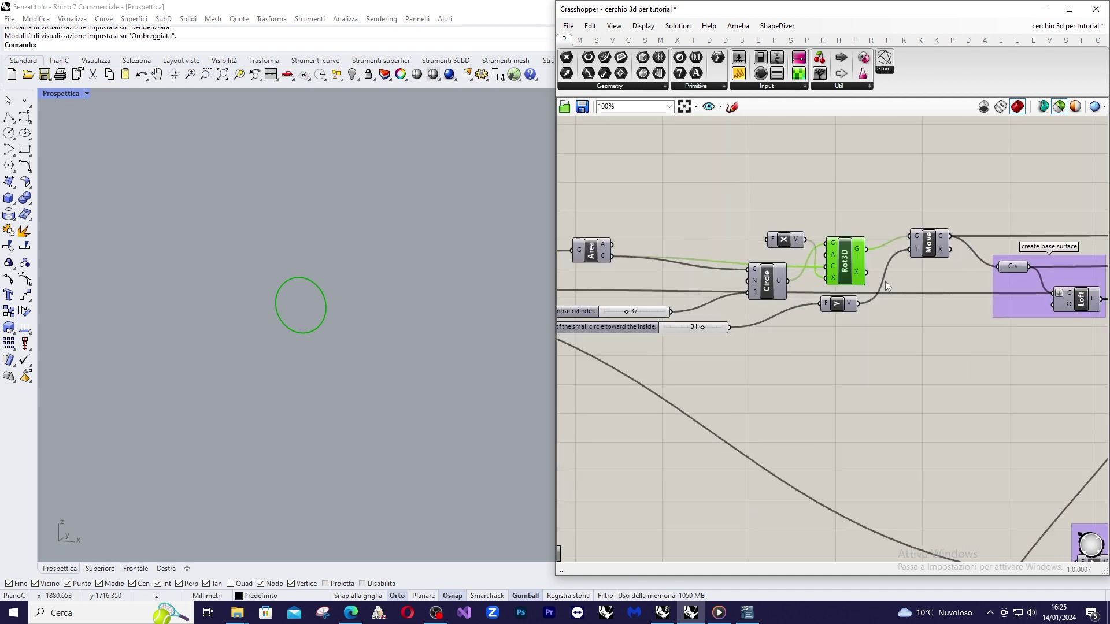
Move the slider for the displacement of the small circle closer to the Y vector component on the canvas.
scroll(930, 247, "down", 2)
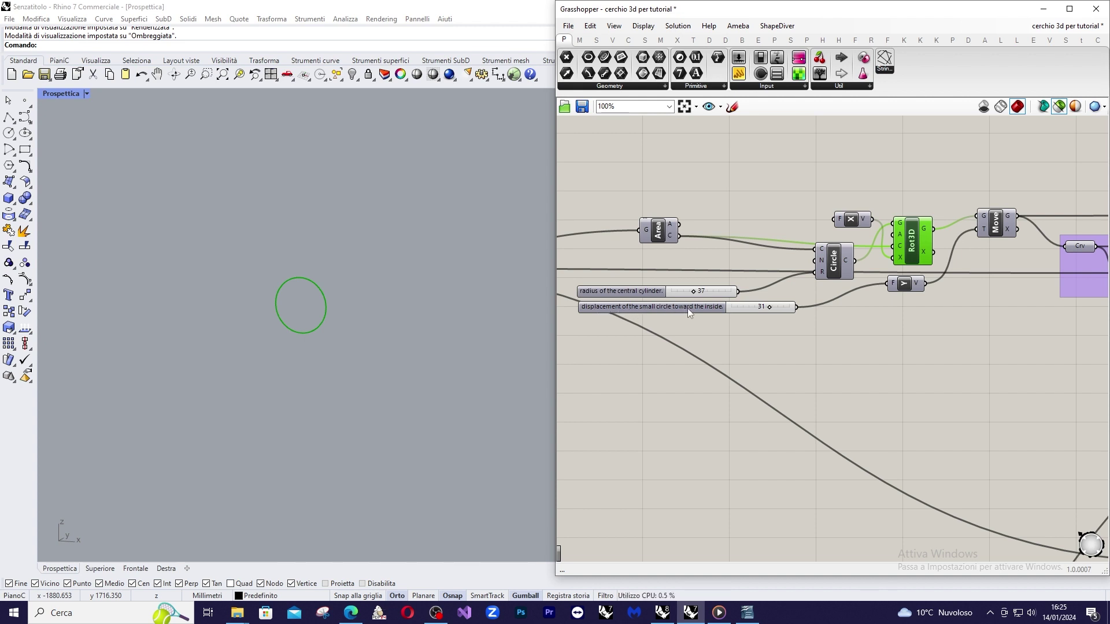
mouse_move(718, 313)
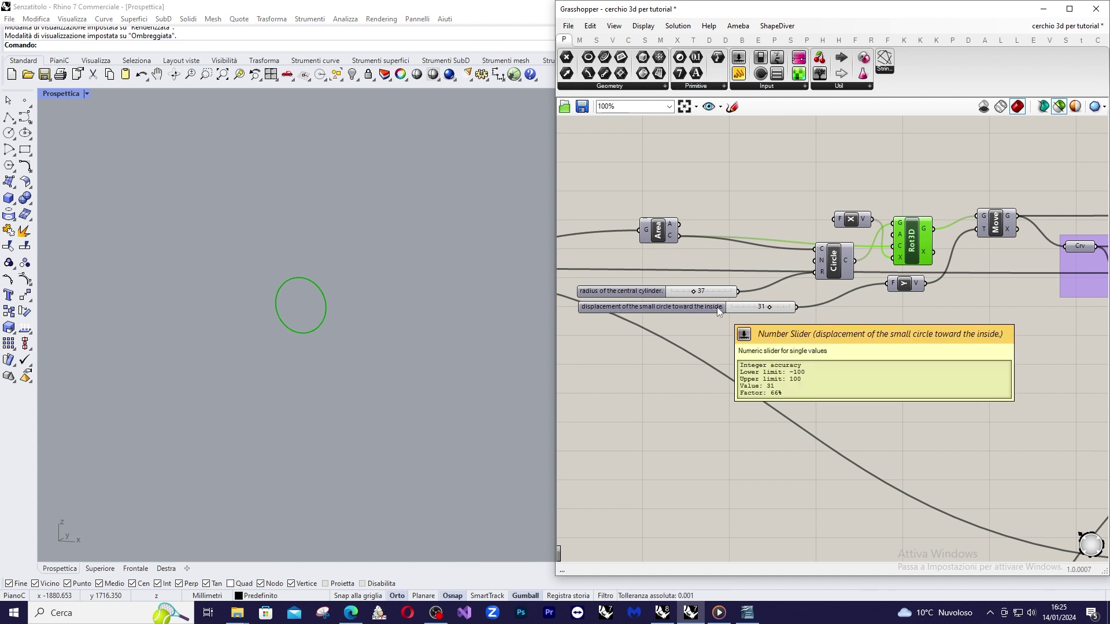
left_click_drag(710, 311, 772, 311)
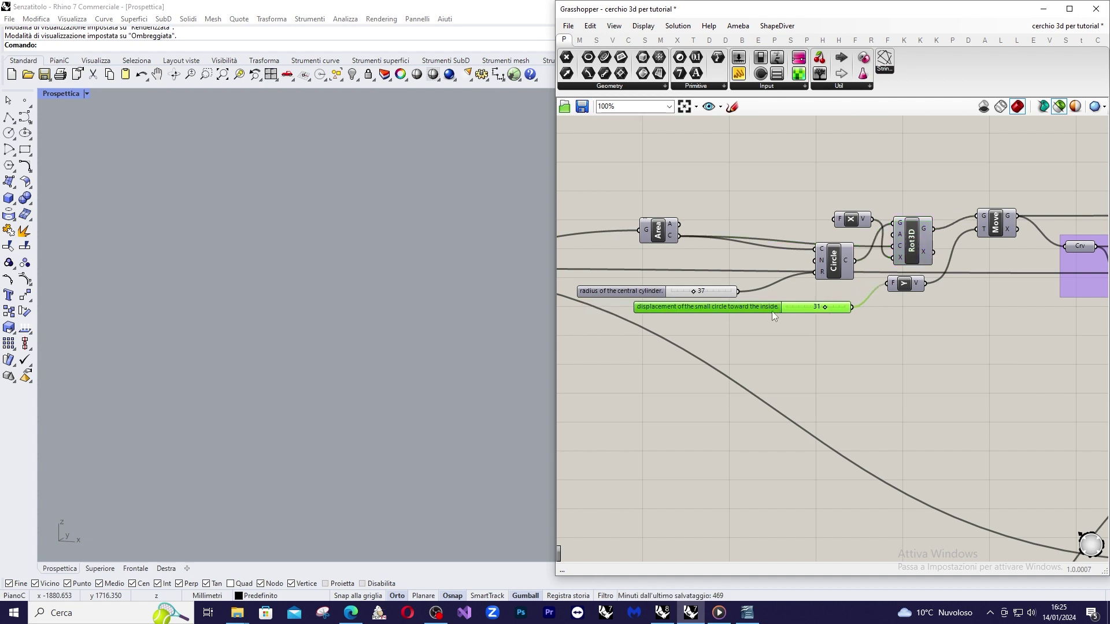
Preview the Loft base surface and set the displacement of the small circle toward the inside to 72.
scroll(783, 277, "down", 3)
scroll(893, 275, "up", 2)
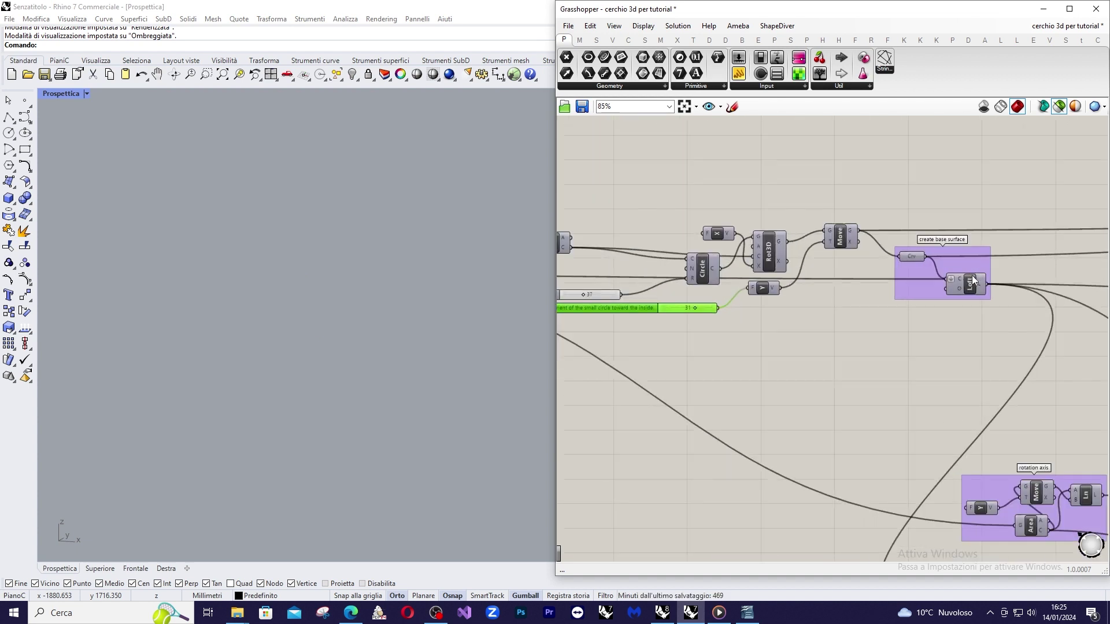
left_click(966, 284)
scroll(689, 308, "up", 3)
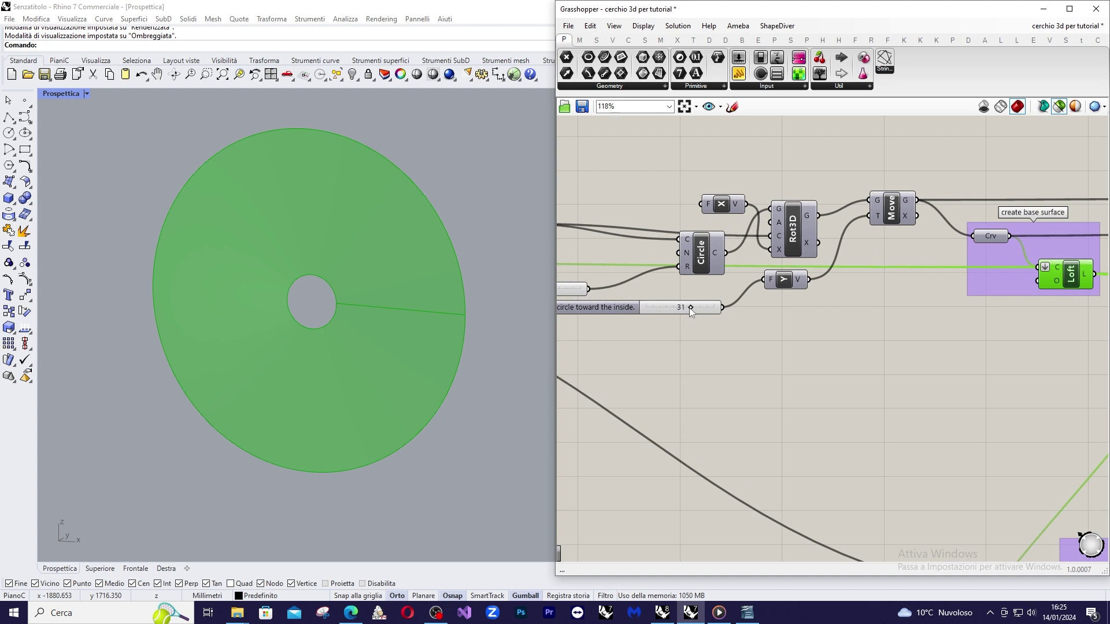
mouse_move(699, 305)
left_mouse_down()
mouse_move(716, 307)
mouse_move(656, 311)
mouse_move(707, 311)
left_mouse_up()
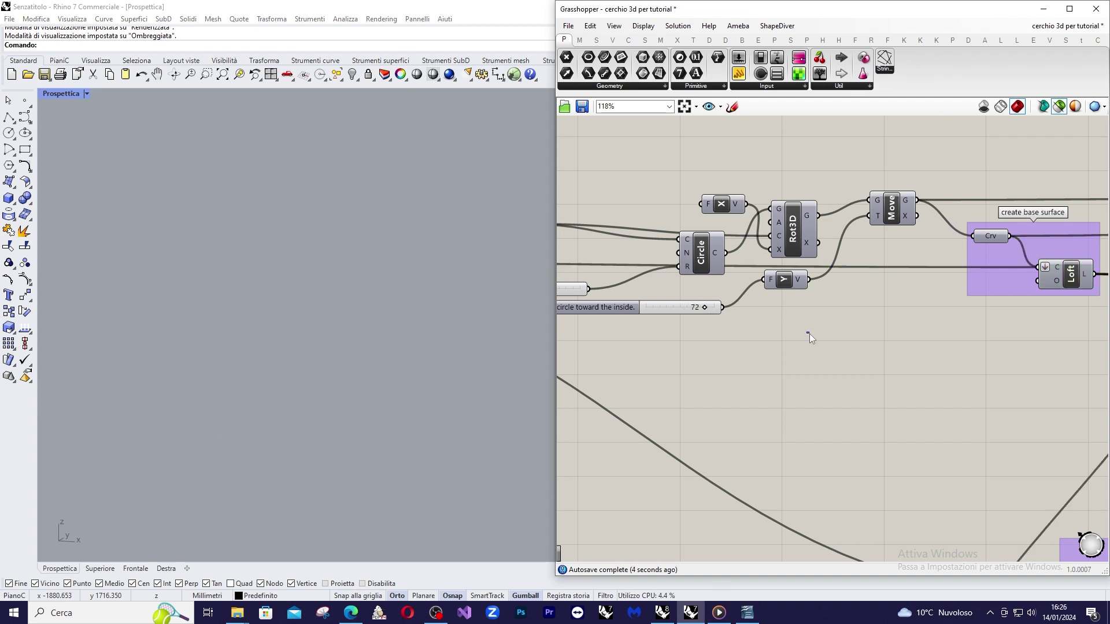
left_click(1068, 274)
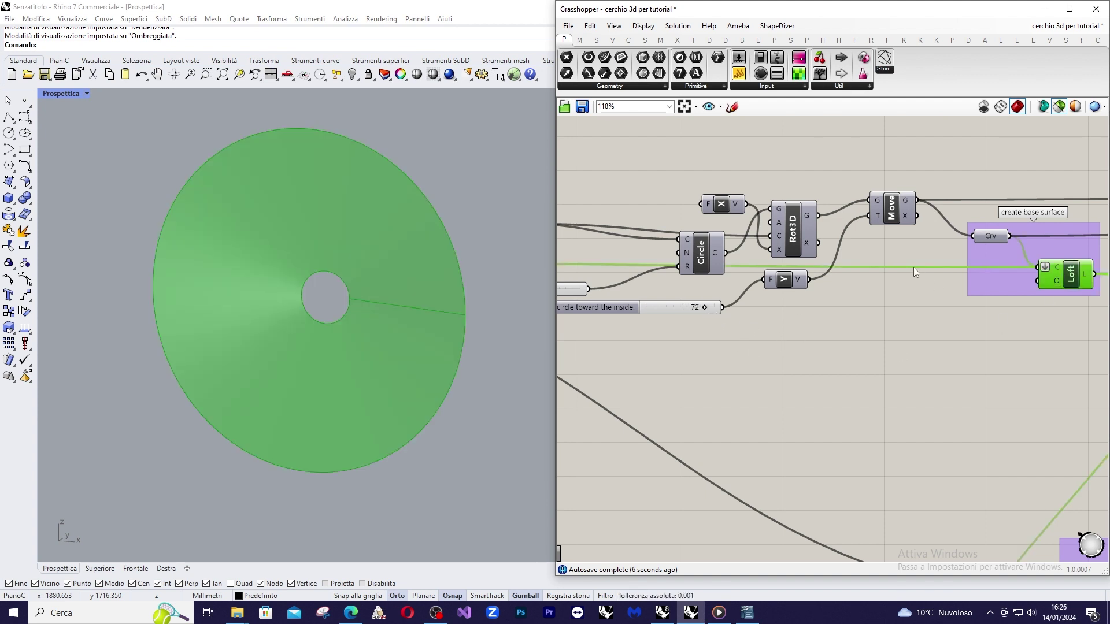
left_click(872, 303)
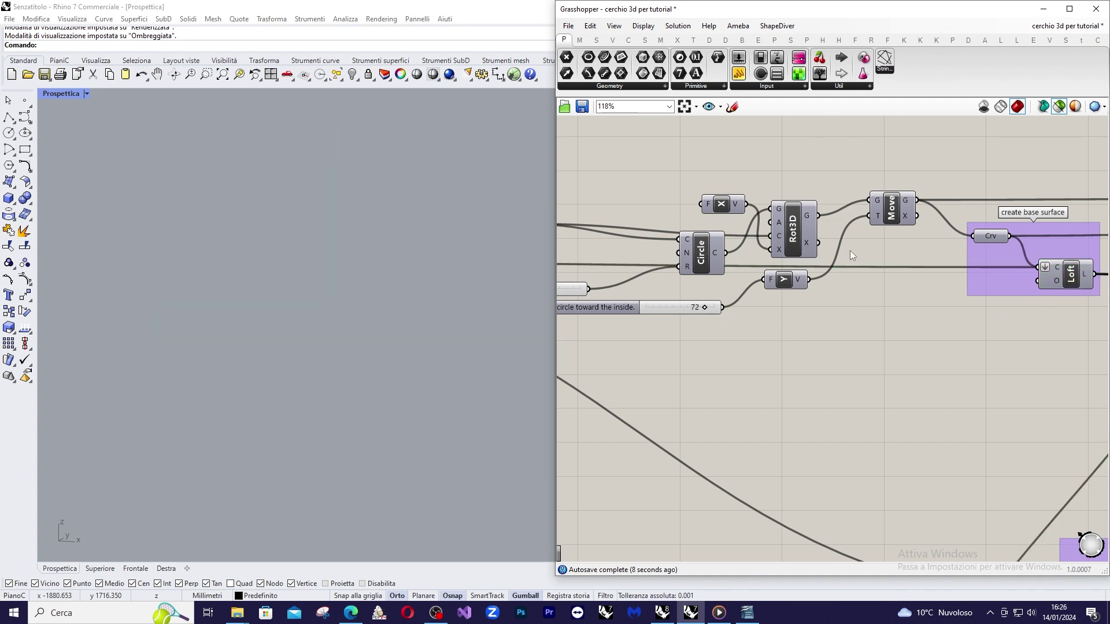
Preview the displaced small circle output by the Move component that feeds the base surface group.
left_click(892, 217)
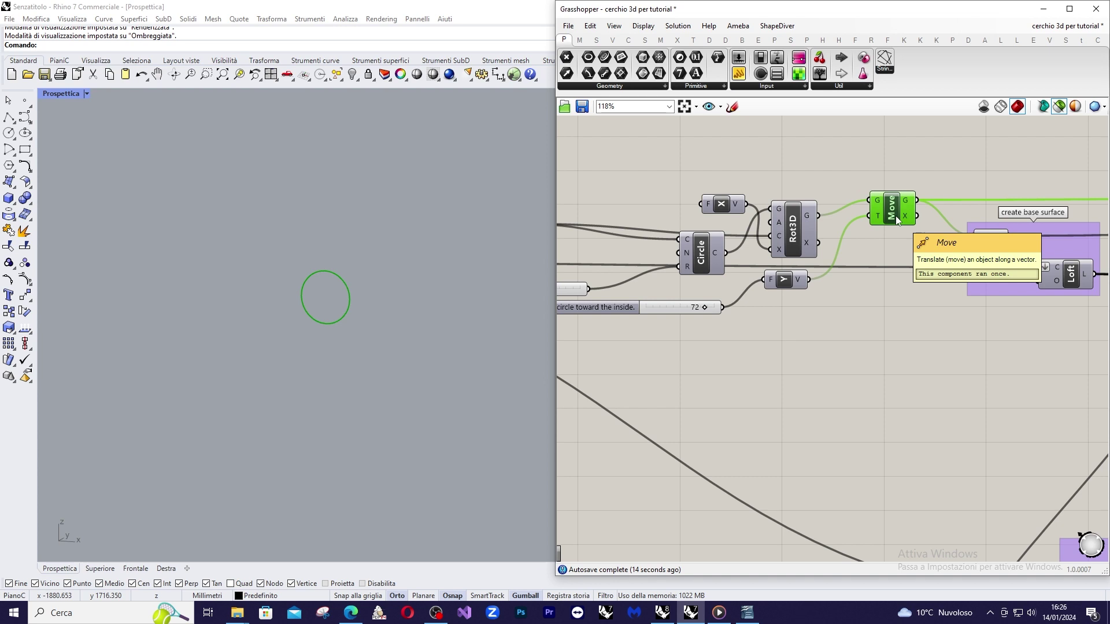
right_click_drag(1108, 209, 1050, 211)
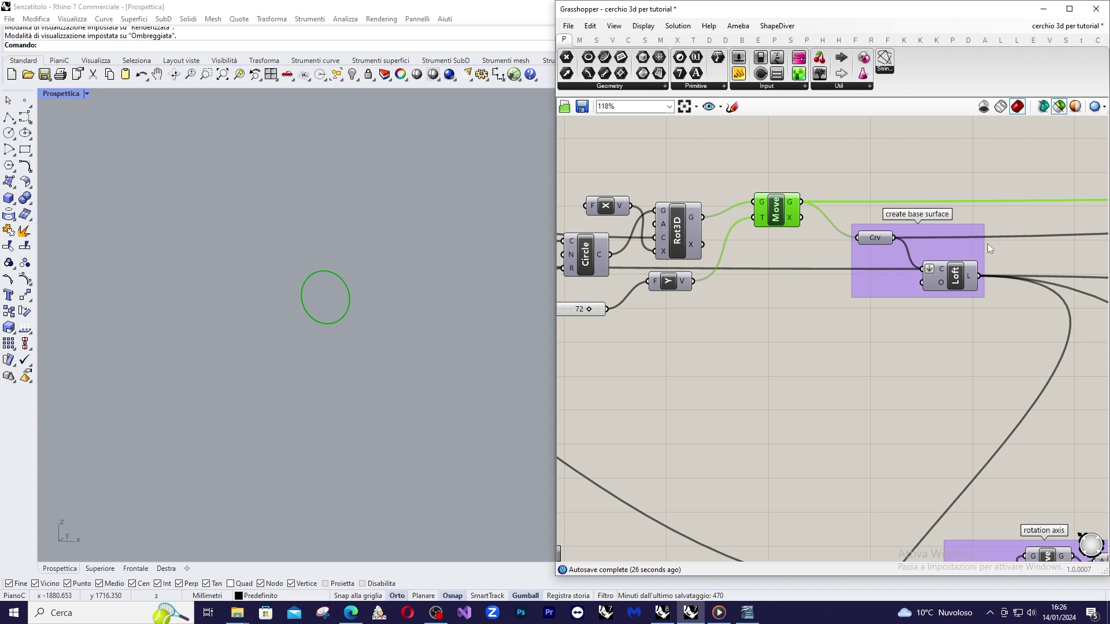
right_click_drag(988, 249, 1011, 251)
Preview the displaced circle's Crv parameter along with the base circle and inspect the Loft component's Curves input.
left_click(902, 241)
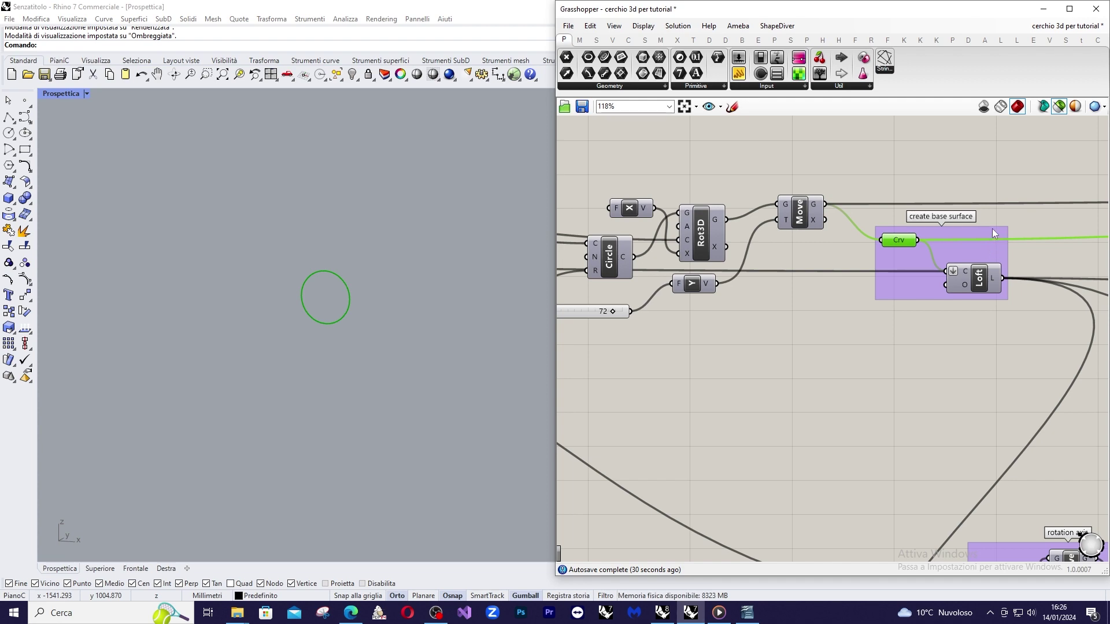
scroll(994, 230, "down", 4)
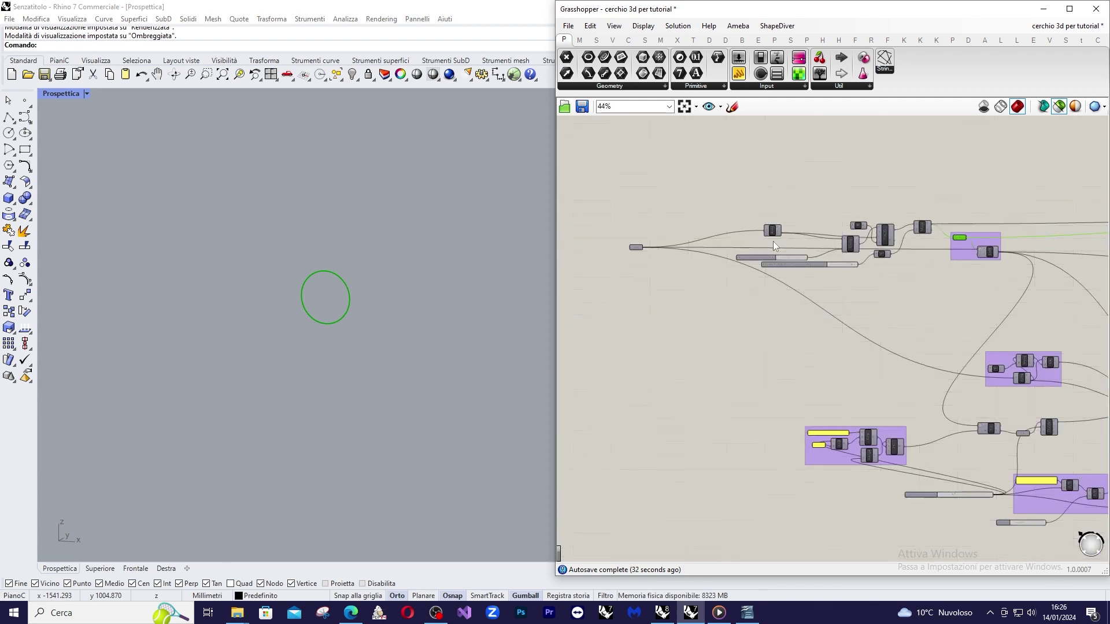
left_click(598, 249)
scroll(598, 249, "down", 1)
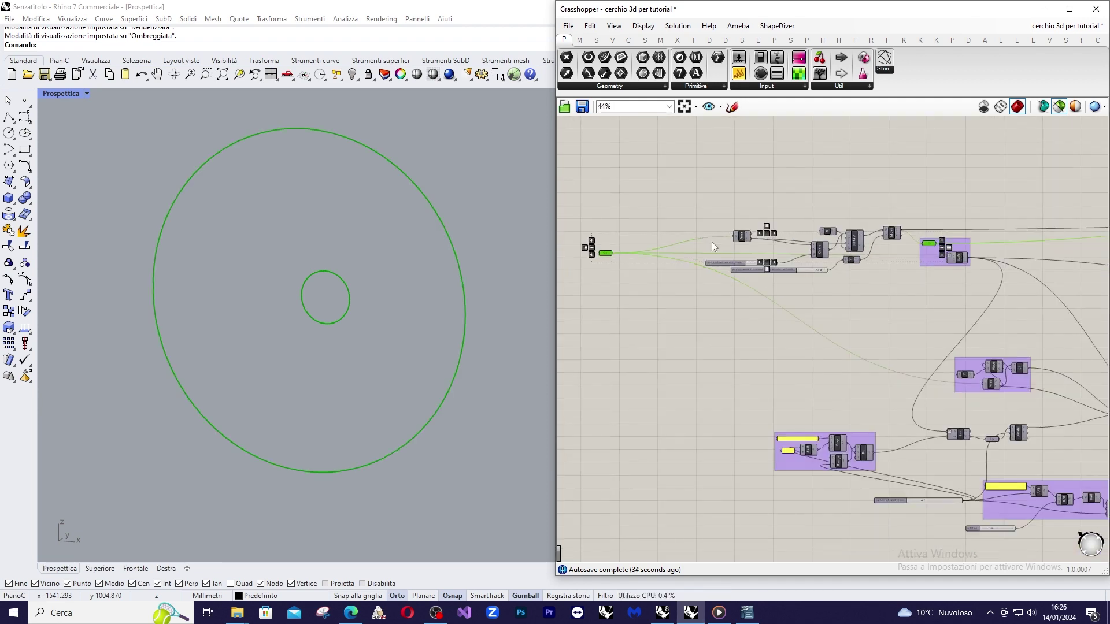
scroll(995, 230, "up", 5)
scroll(972, 260, "up", 1)
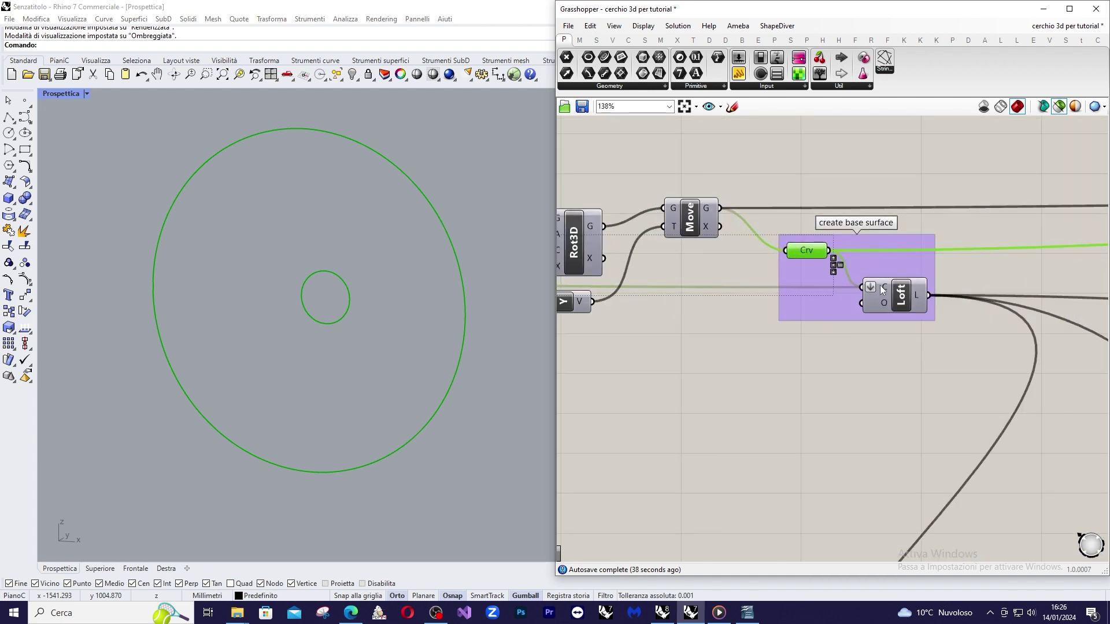
mouse_move(879, 288)
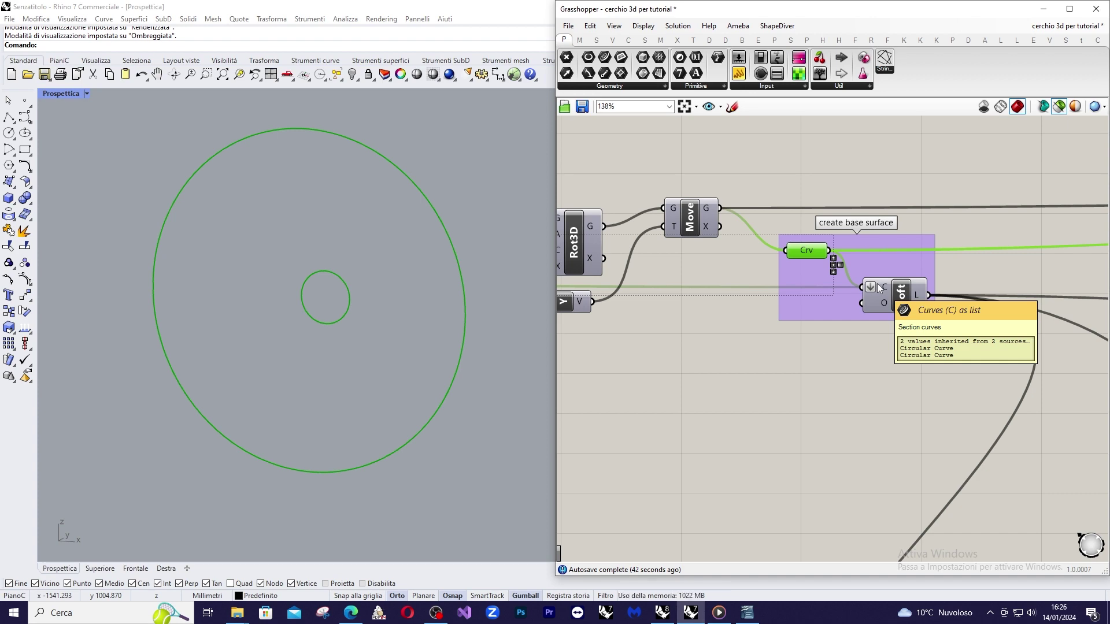
Preview the isocurves that the Iso Curve component extracts from the lofted base surface.
scroll(868, 242, "down", 3)
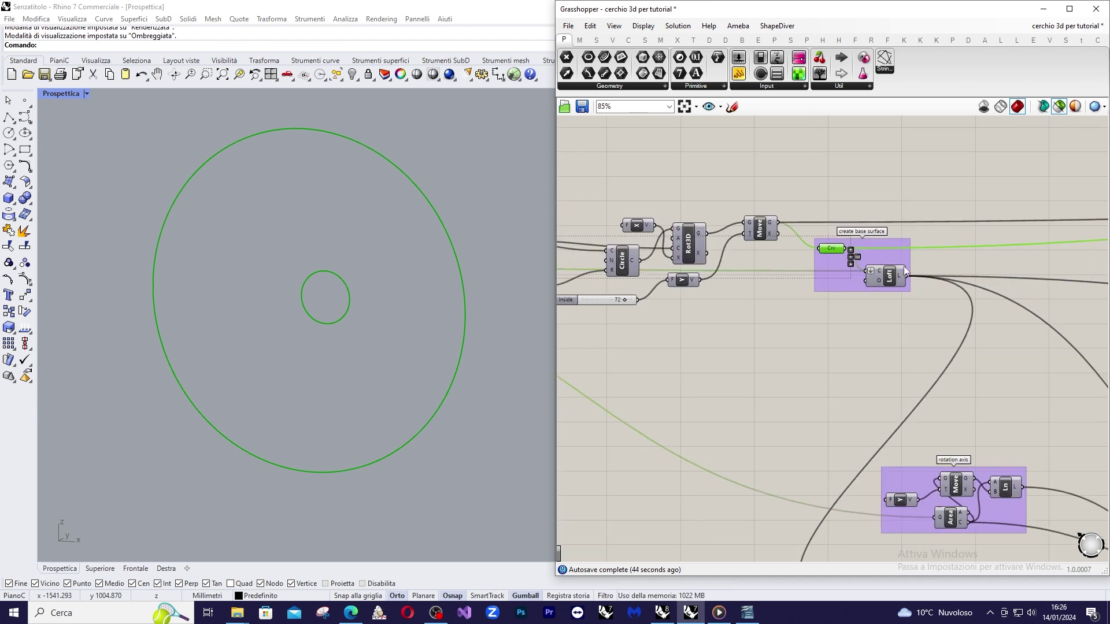
scroll(902, 266, "up", 2)
scroll(838, 238, "down", 3)
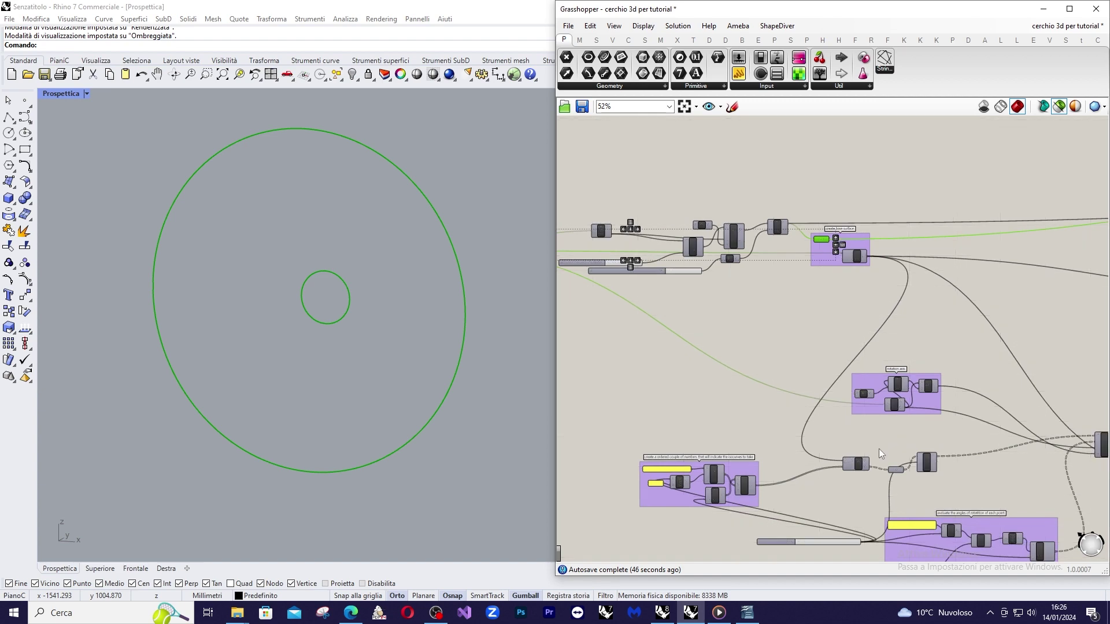
scroll(890, 474, "up", 2)
scroll(887, 446, "up", 3)
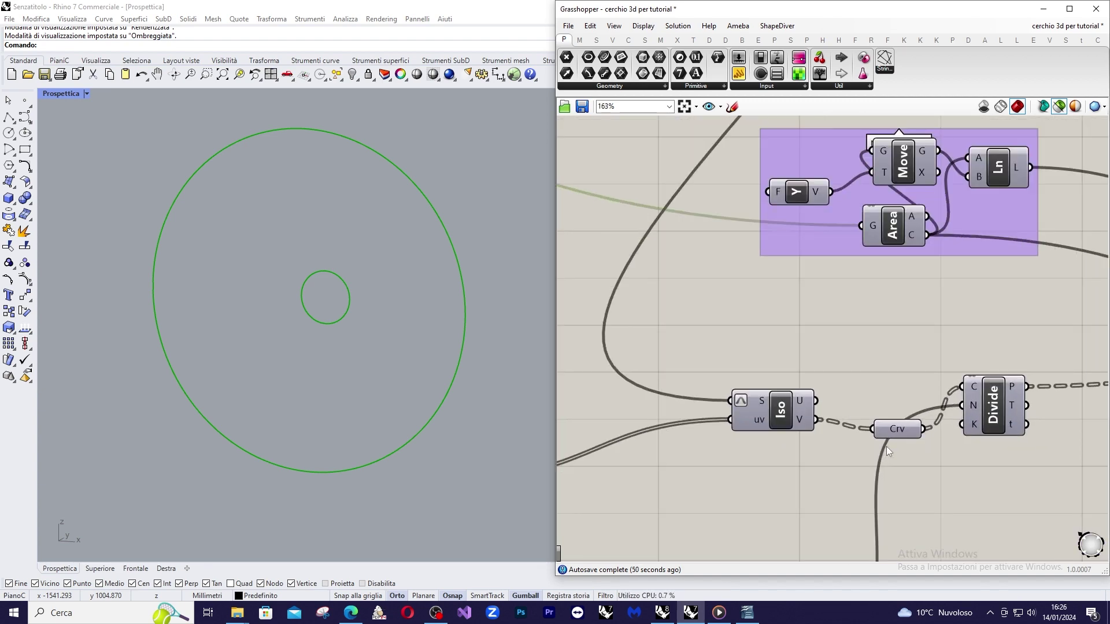
left_click(787, 407)
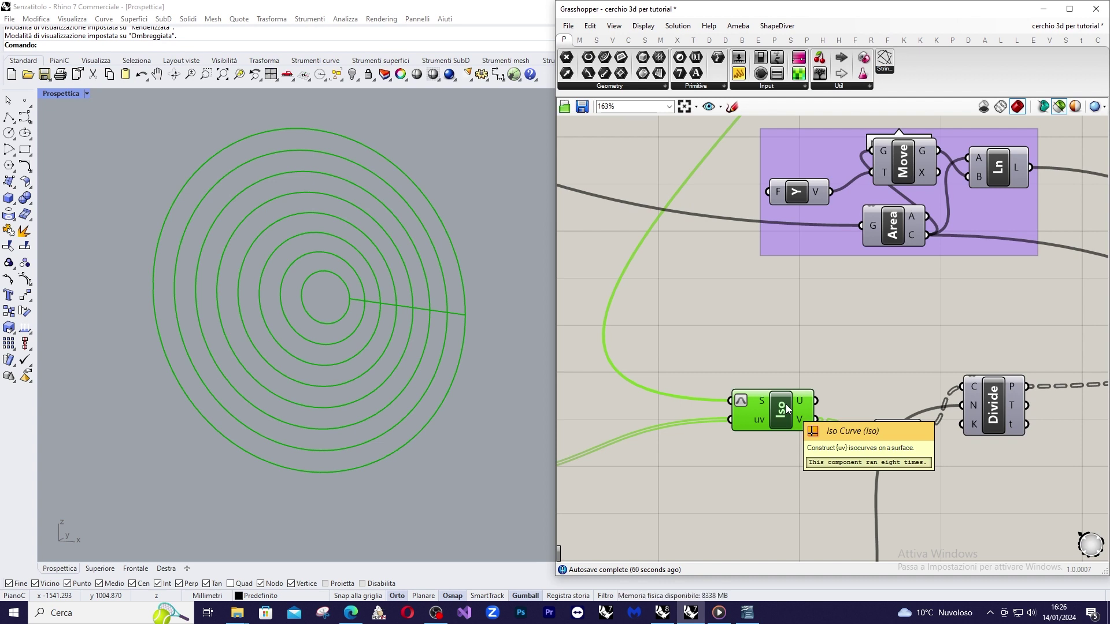
mouse_move(762, 425)
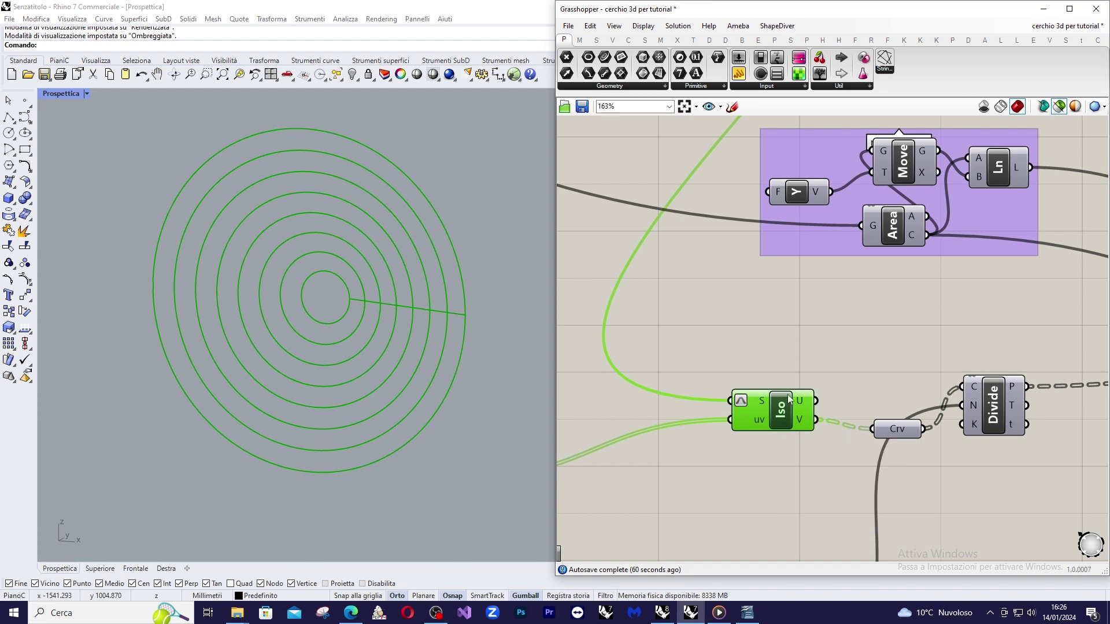
Inspect the Range component and the Pt output in the ordered-numbers group, following them to the Iso component's uv input.
scroll(762, 418, "down", 6)
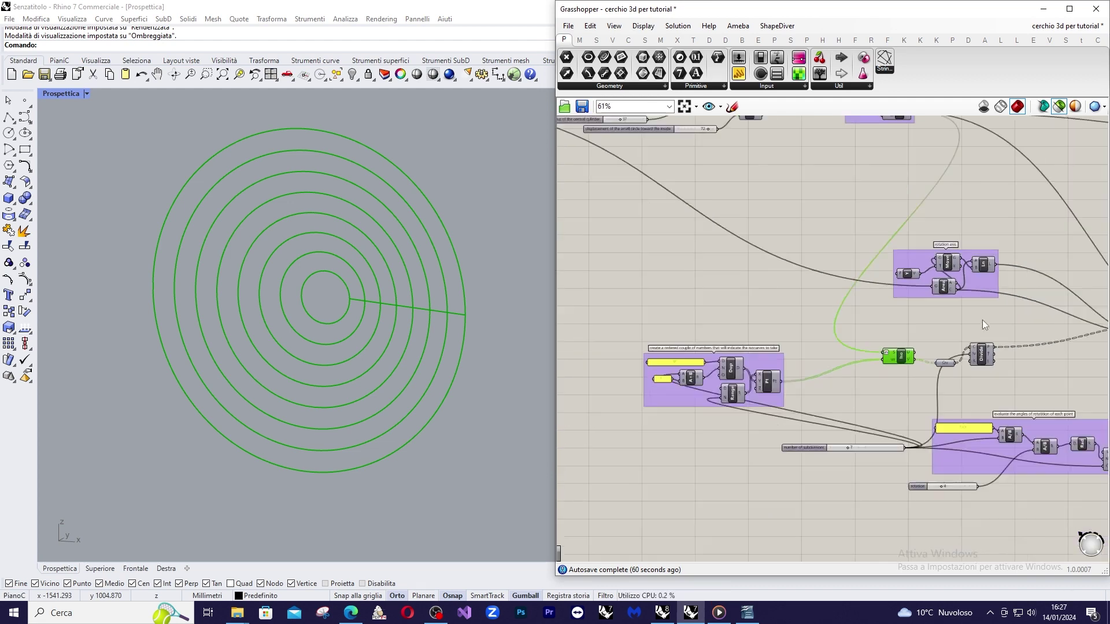
scroll(781, 371, "up", 6)
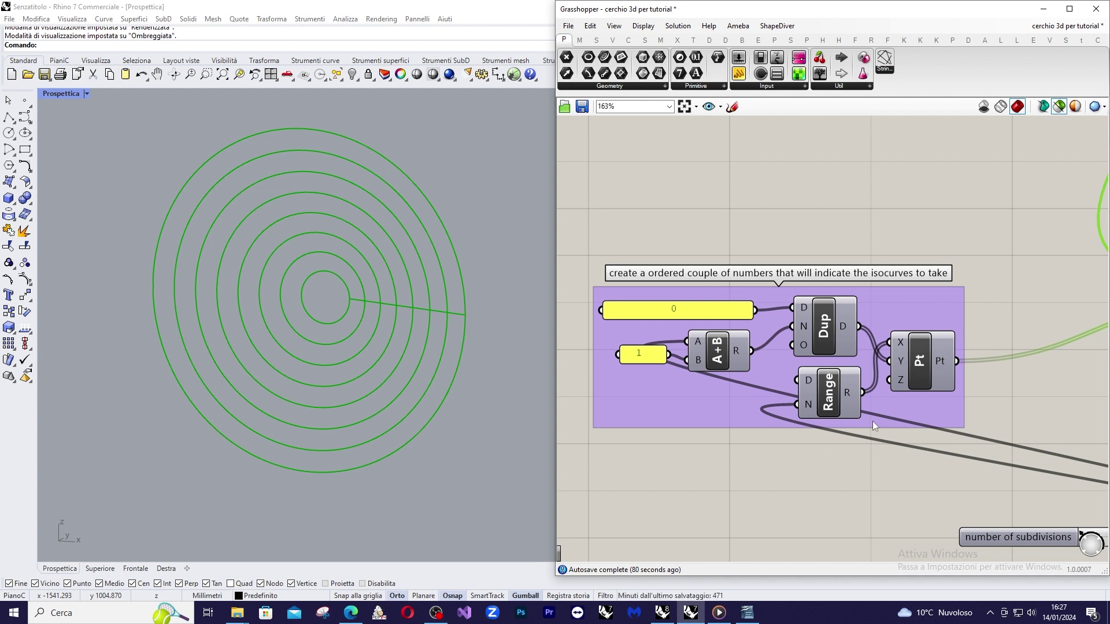
left_click(834, 398)
mouse_move(852, 389)
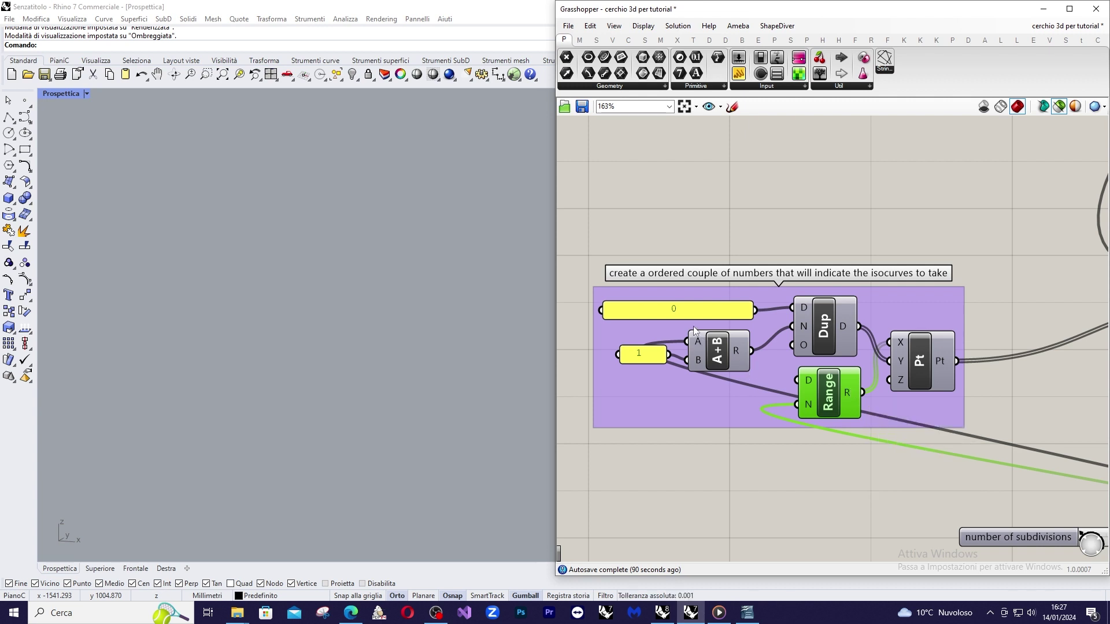
mouse_move(945, 361)
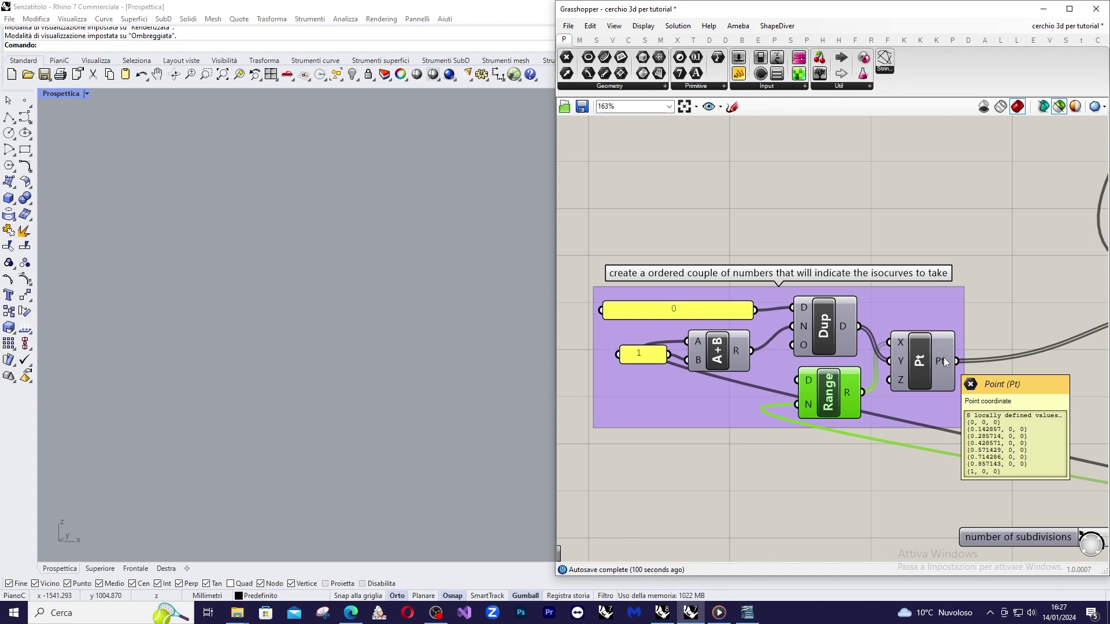
scroll(929, 355, "down", 3)
scroll(873, 364, "up", 3)
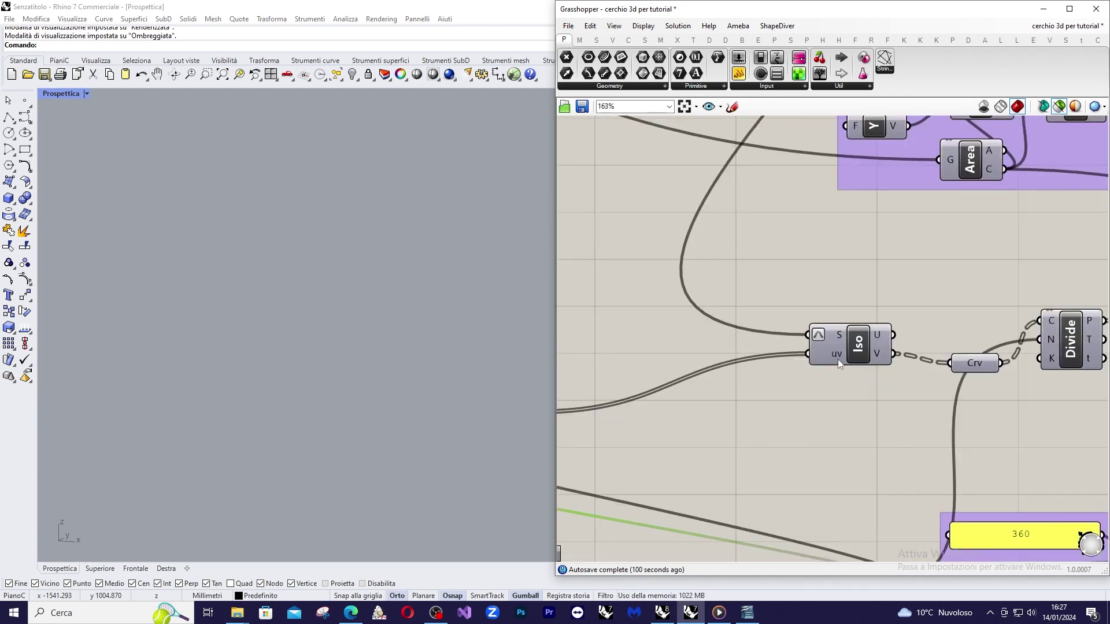
Inspect the Iso component's U and V outputs and preview the isocurves collected in the Crv parameter.
scroll(886, 342, "up", 3)
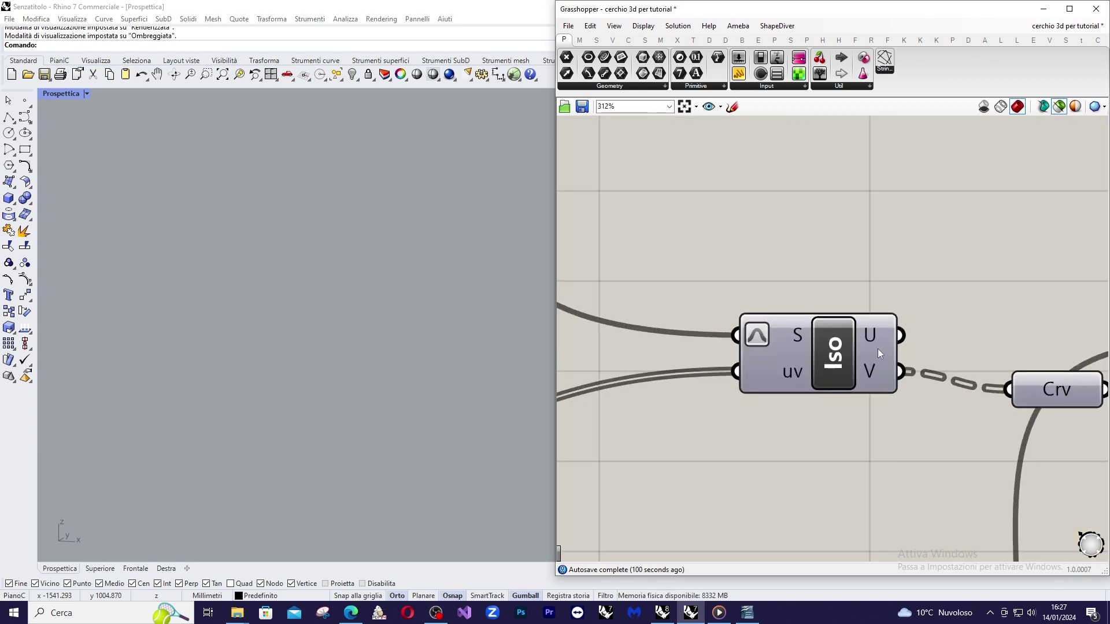
mouse_move(878, 349)
mouse_move(886, 371)
scroll(807, 356, "down", 2)
scroll(1001, 373, "up", 1)
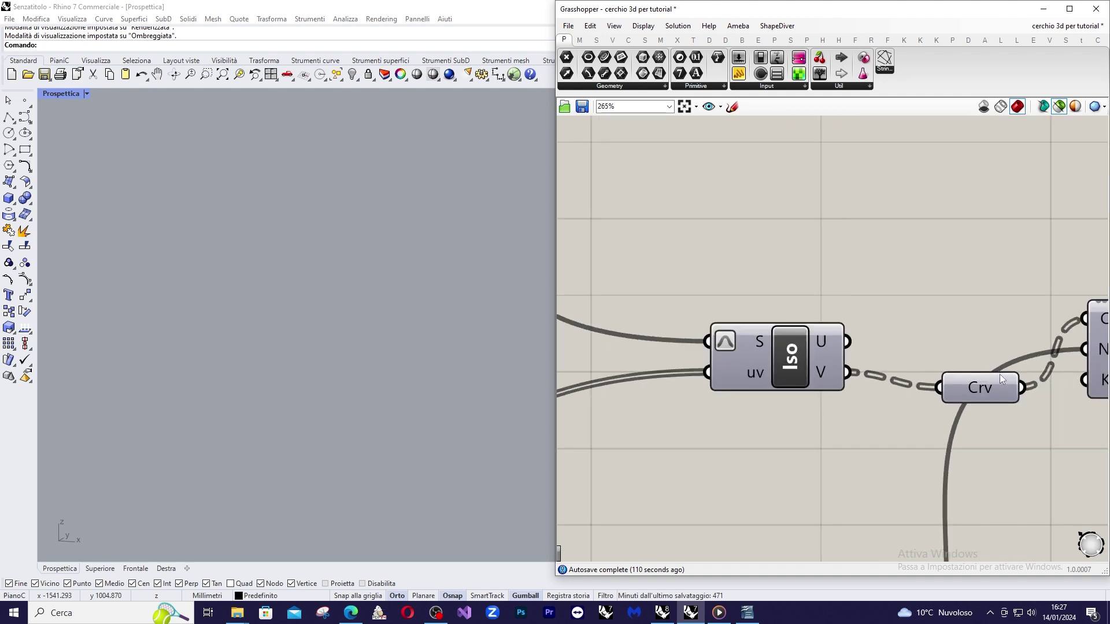
left_click(990, 388)
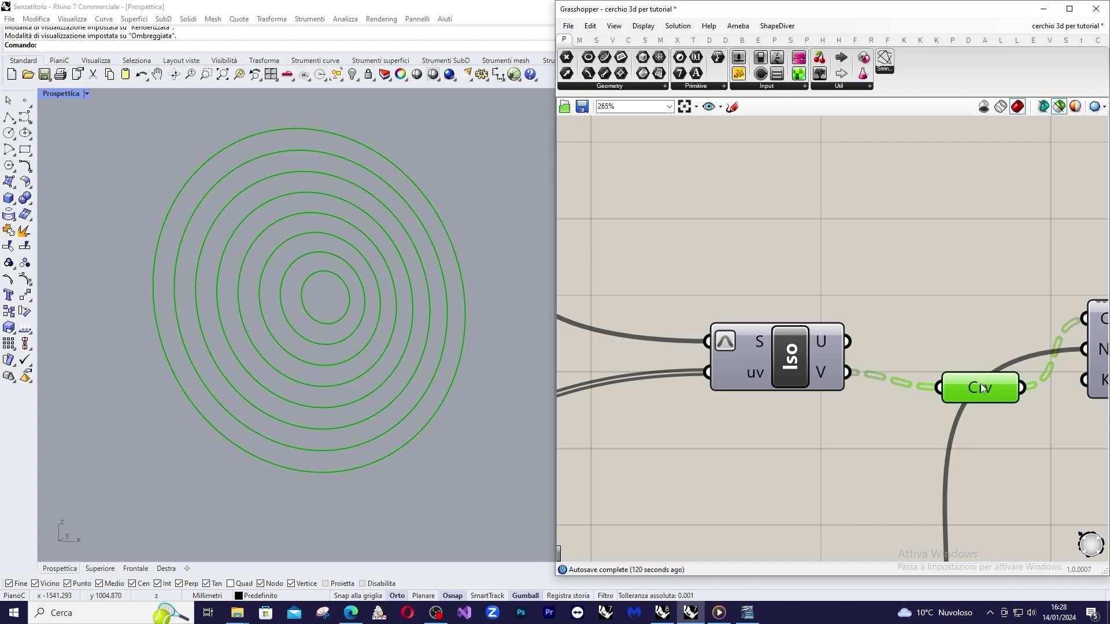
scroll(948, 358, "down", 3)
scroll(955, 359, "up", 2)
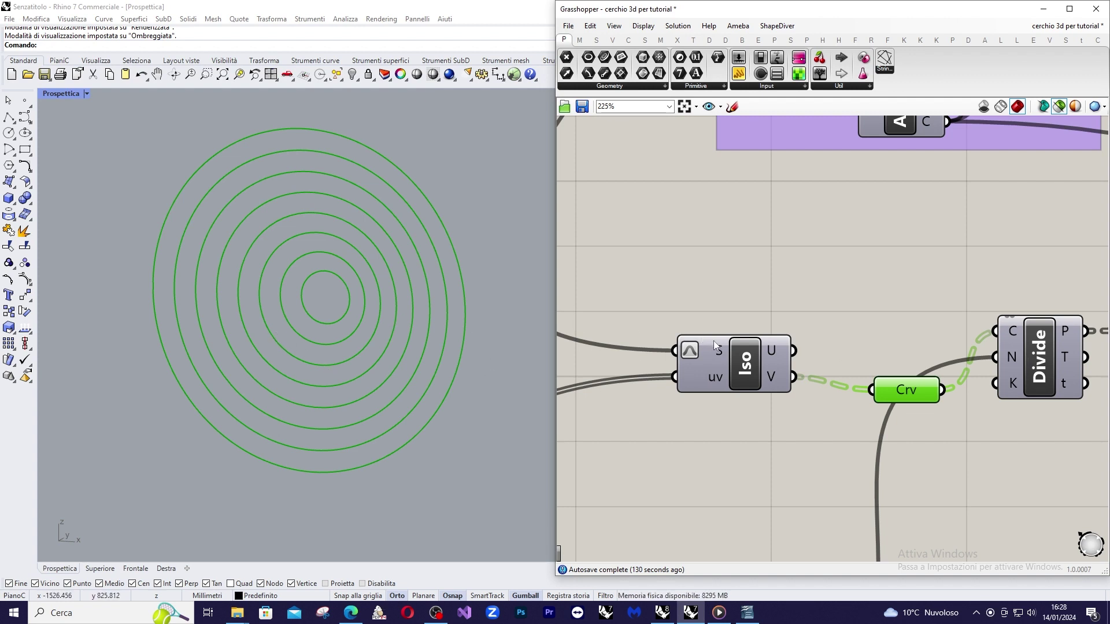
Preview the points that the Divide Curve component creates on the isocurves.
scroll(712, 342, "down", 3)
scroll(803, 346, "down", 2)
scroll(821, 346, "up", 3)
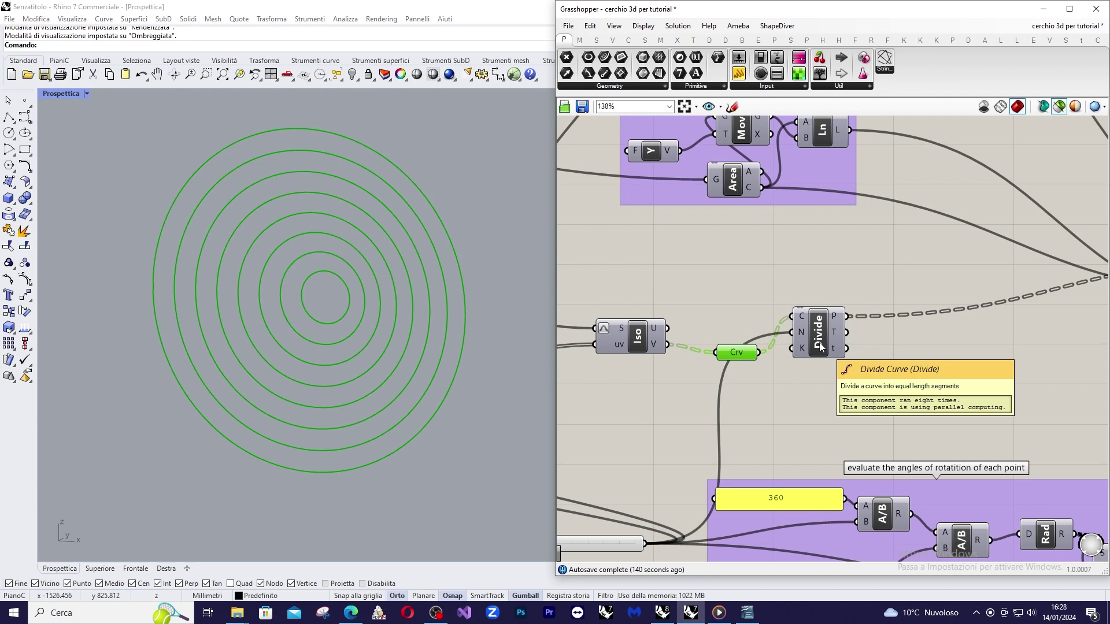
left_click(830, 345)
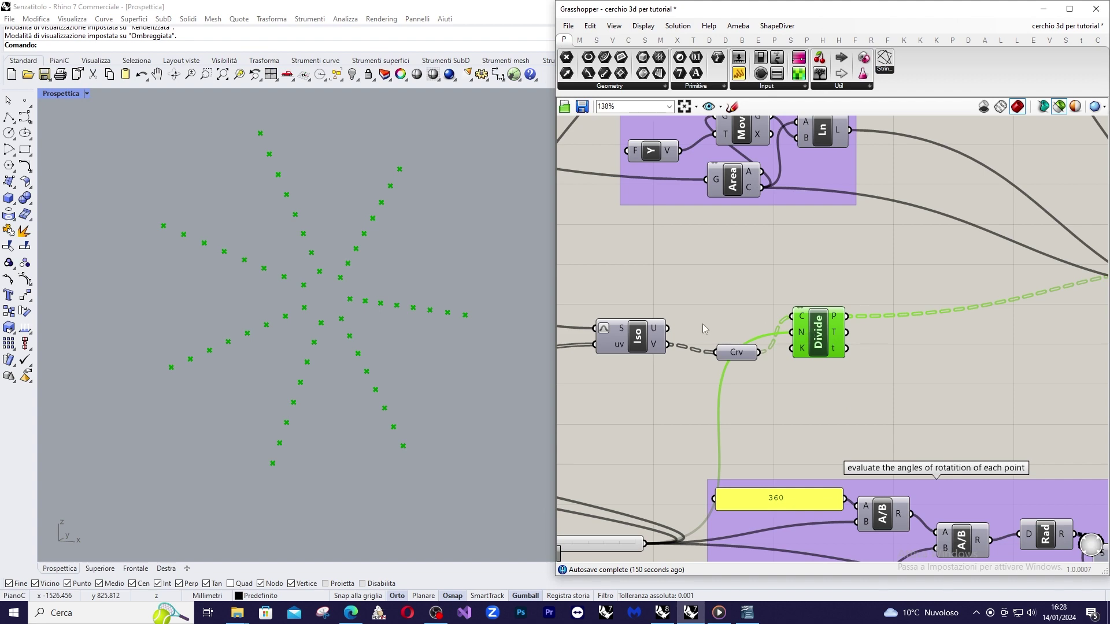
Follow the division points to the Rotate 3D component and trace its Angle input back to the rotation angles group.
scroll(702, 323, "down", 5)
scroll(859, 328, "up", 4)
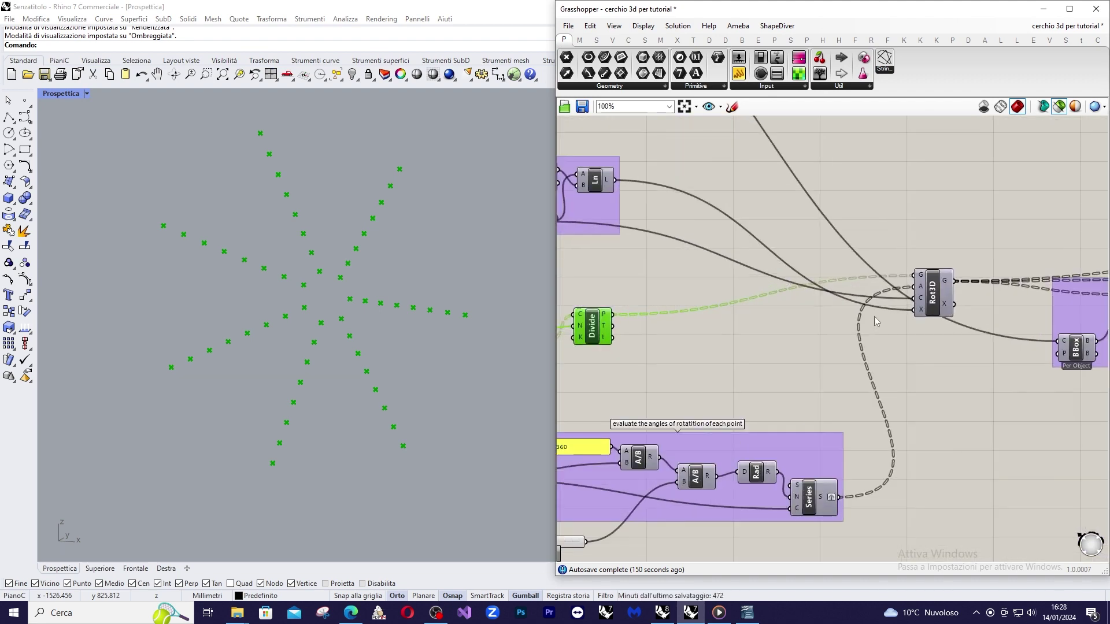
mouse_move(937, 307)
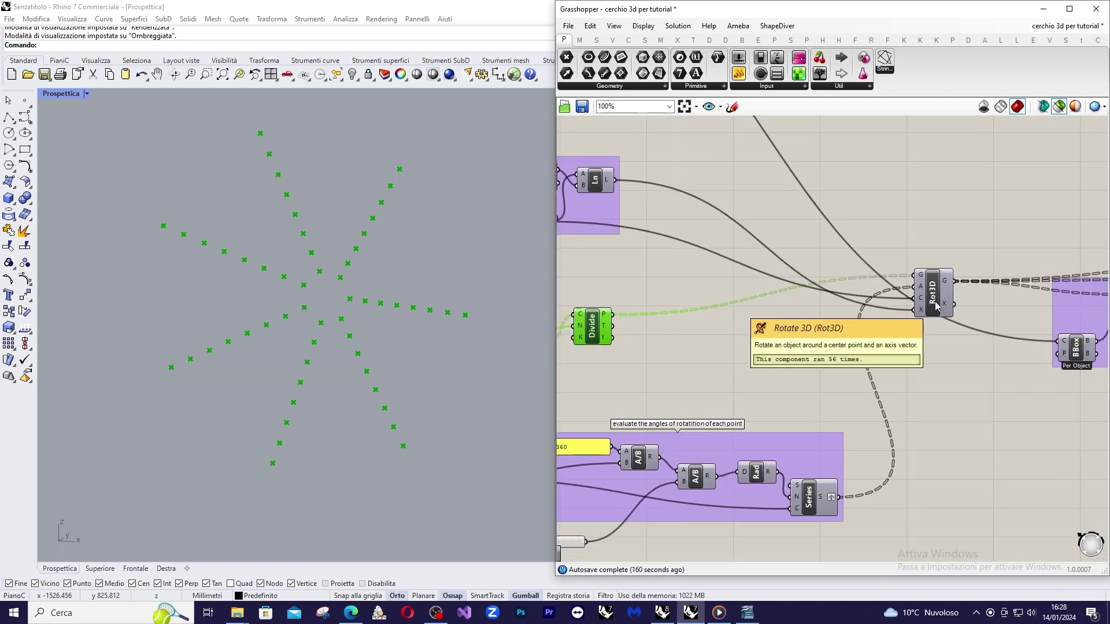
scroll(937, 306, "up", 2)
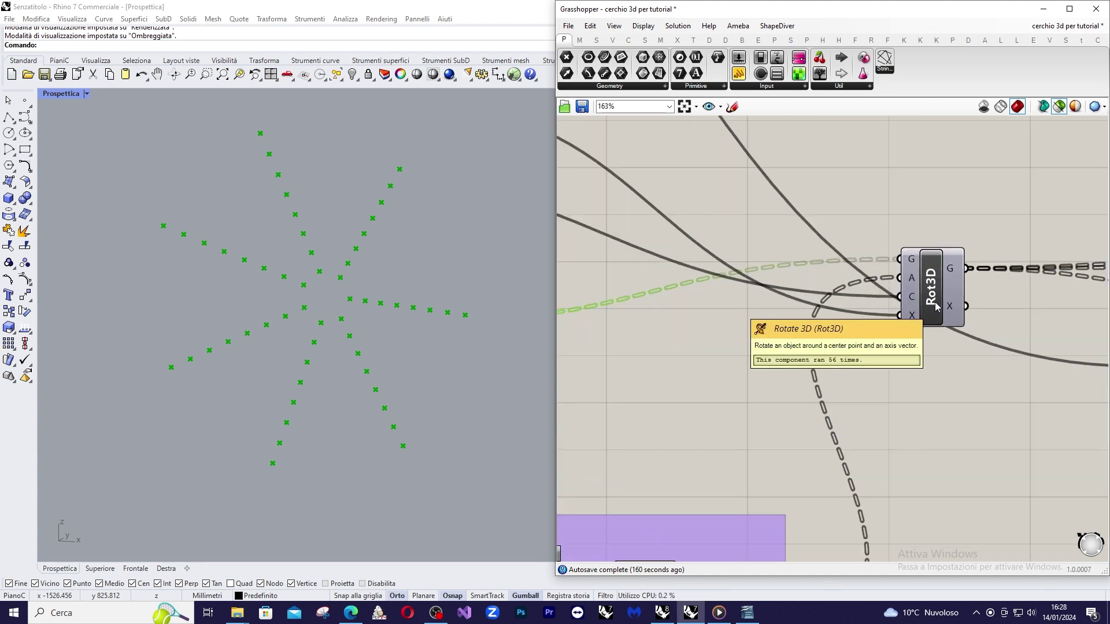
scroll(971, 237, "down", 1)
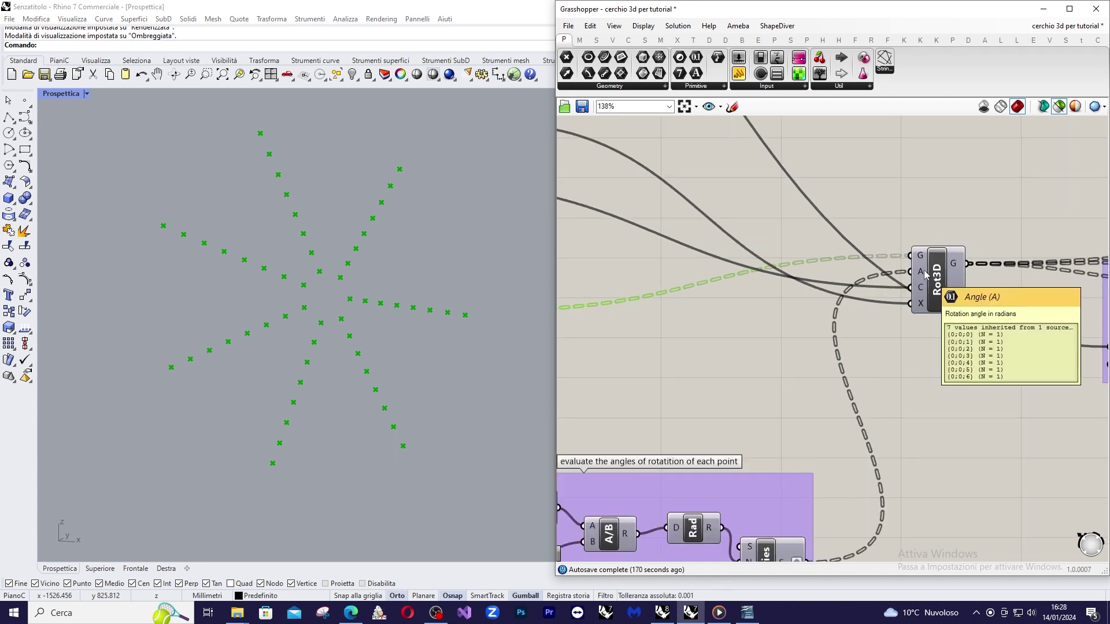
scroll(977, 256, "down", 4)
scroll(693, 434, "down", 1)
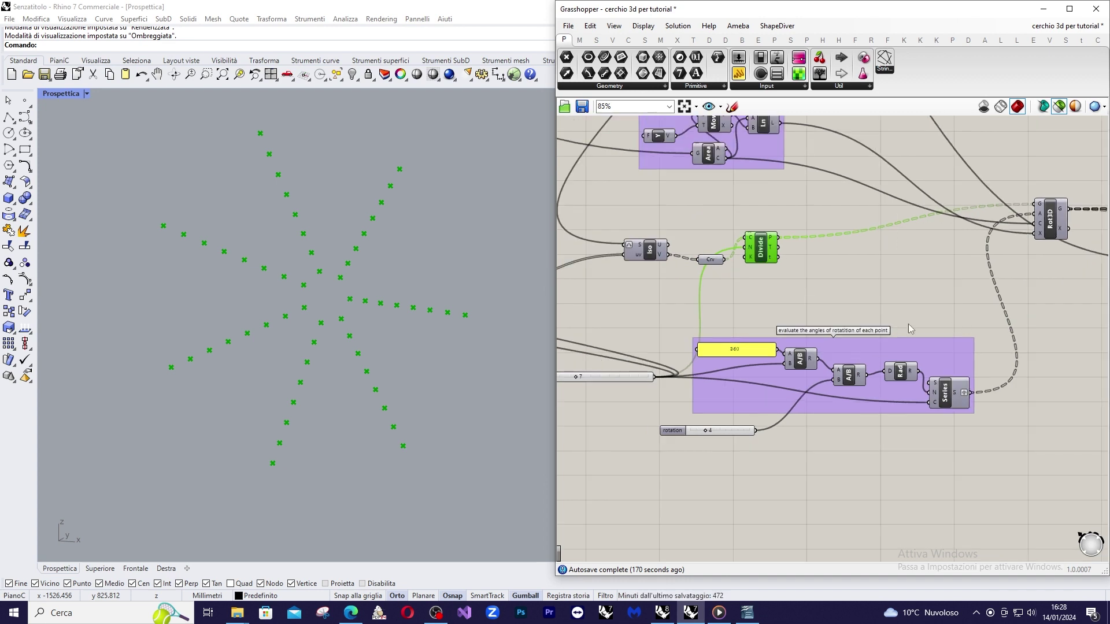
Examine the rotation angles group with its 360 panel and divisions, tracing how the number of subdivisions slider feeds it.
scroll(695, 383, "up", 2)
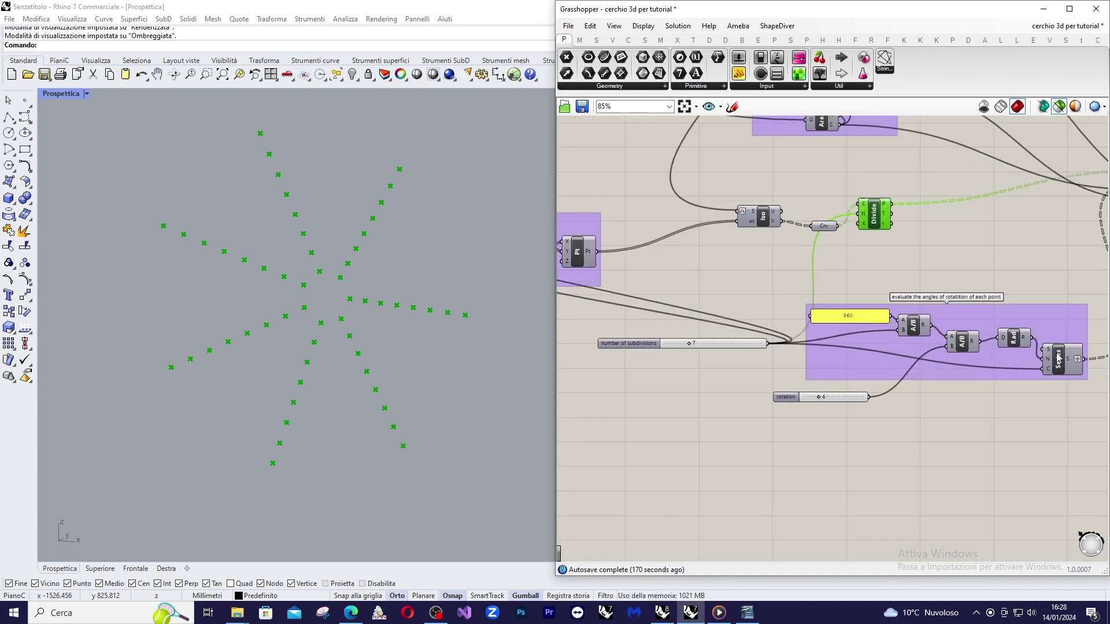
mouse_move(1078, 370)
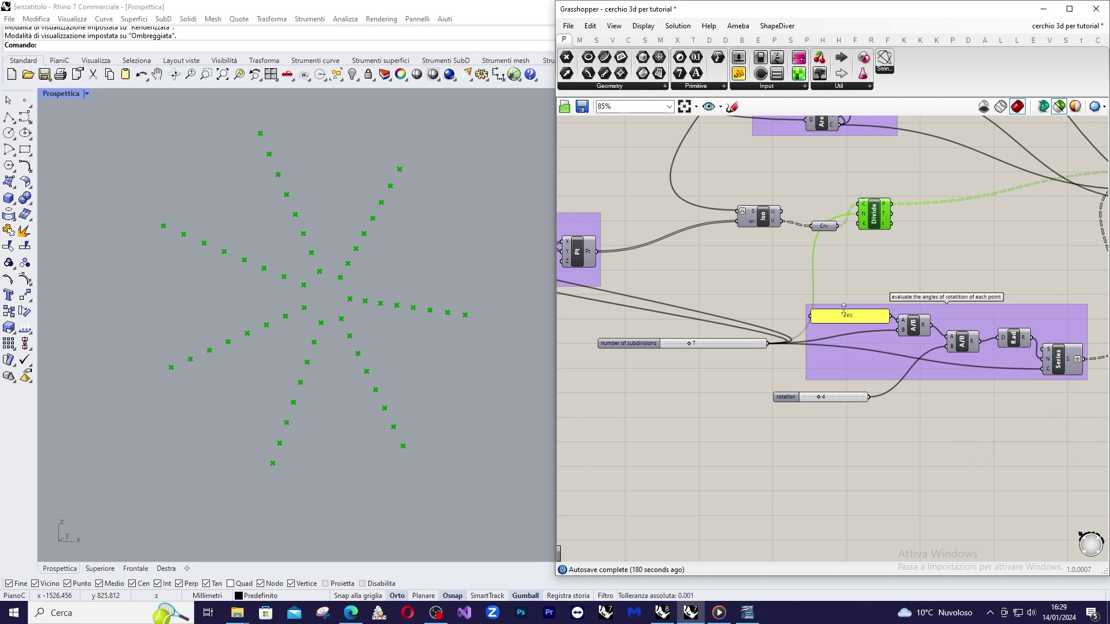
scroll(896, 324, "up", 1)
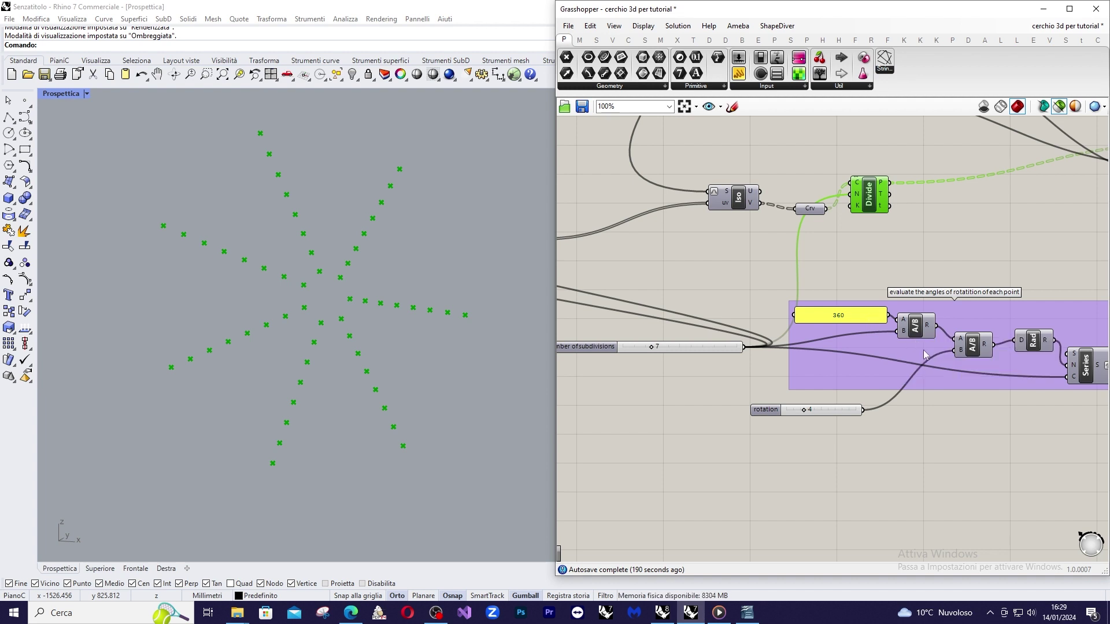
scroll(905, 327, "down", 2)
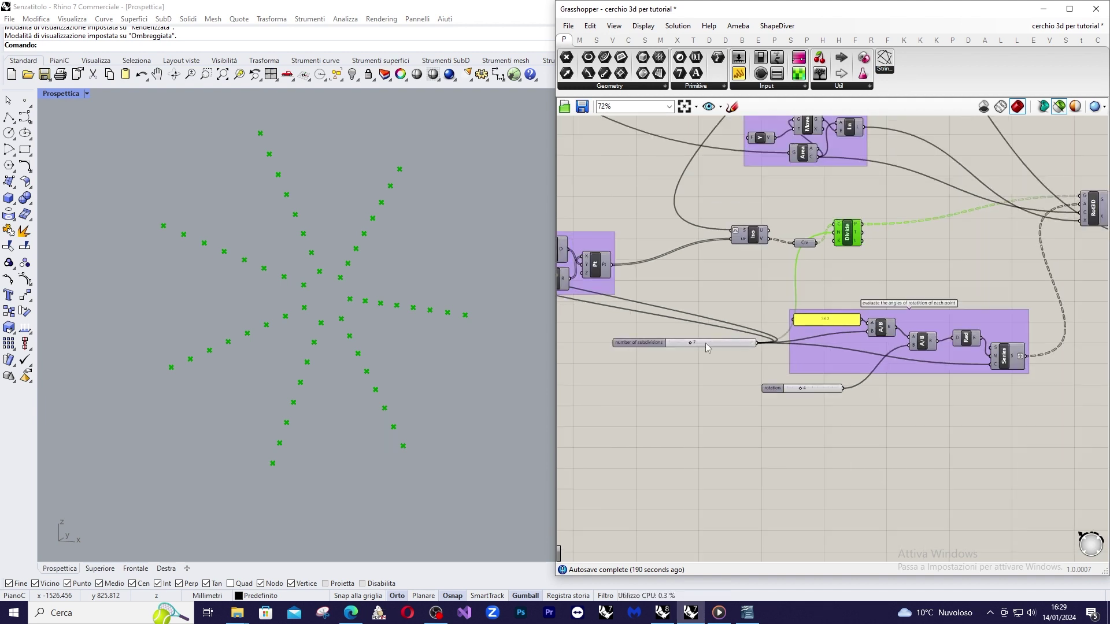
right_click_drag(882, 315, 966, 324)
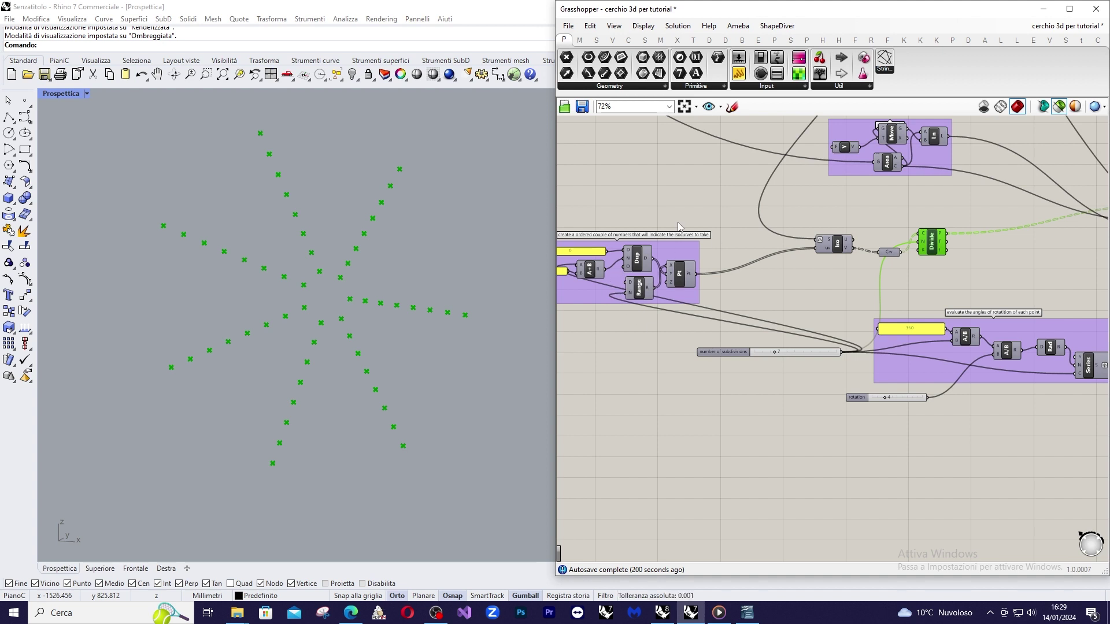
scroll(694, 312, "down", 1)
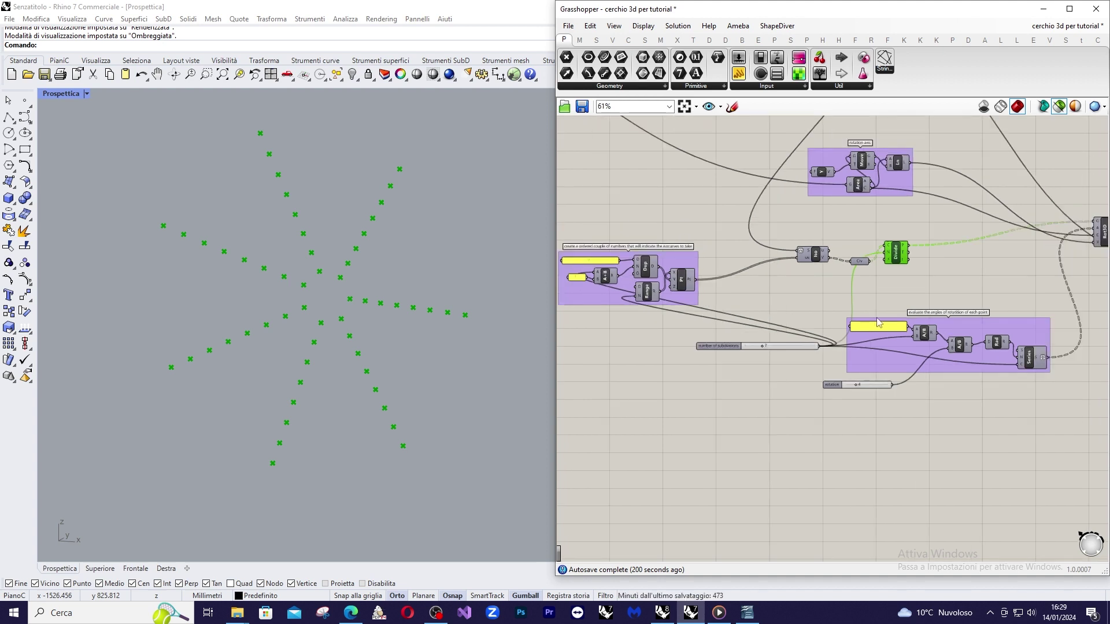
Preview the Rotate 3D points and set the rotation slider to 5.
scroll(1078, 347, "up", 3)
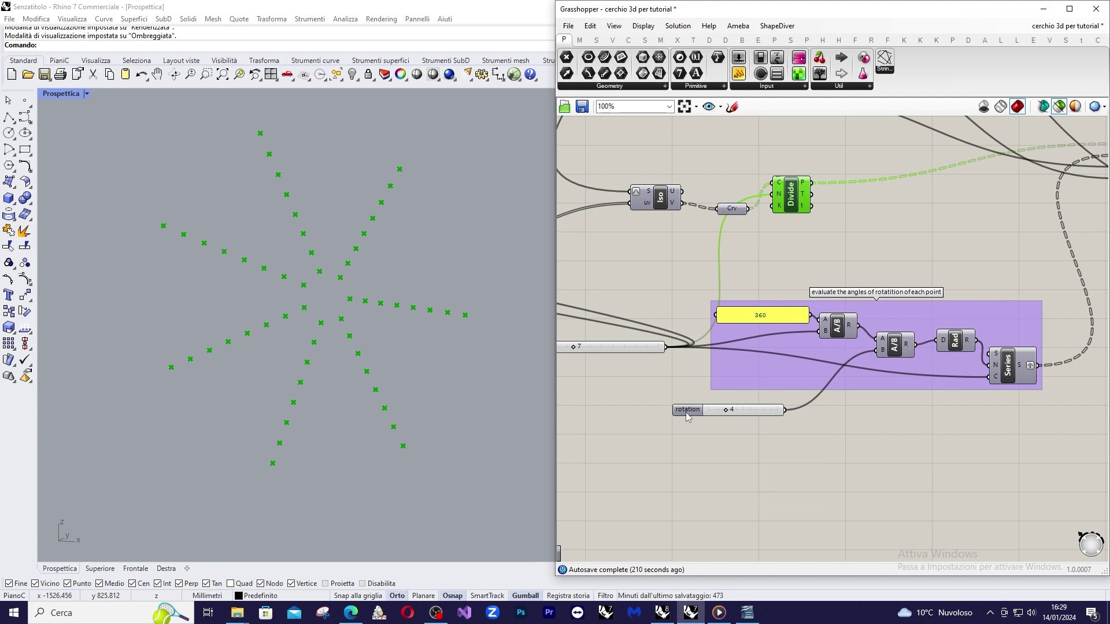
mouse_move(764, 414)
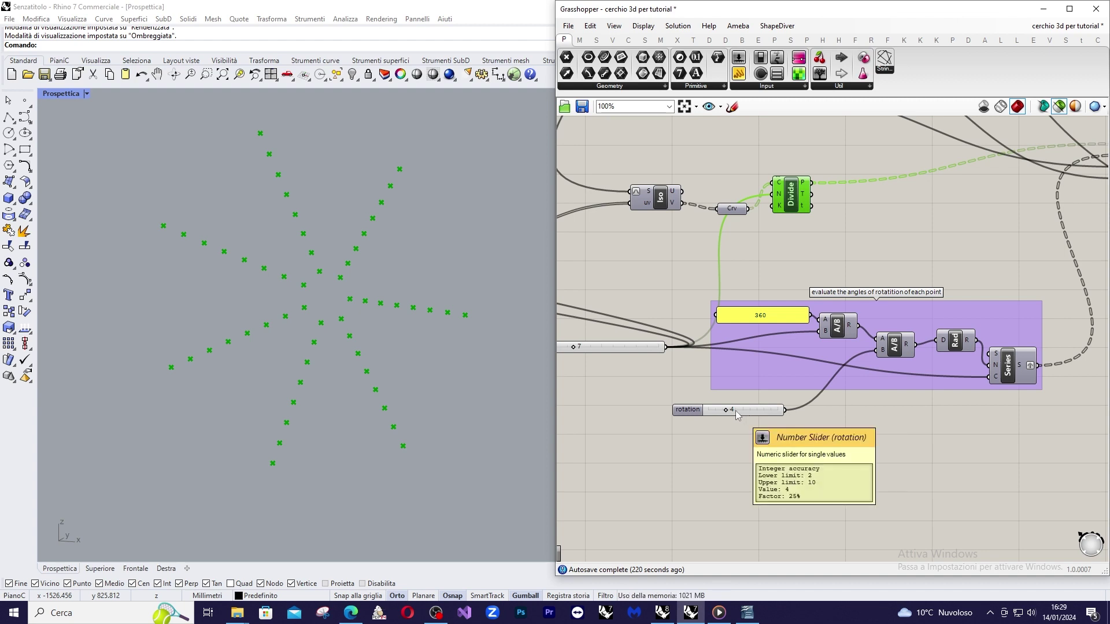
scroll(730, 410, "down", 1)
scroll(740, 409, "up", 1)
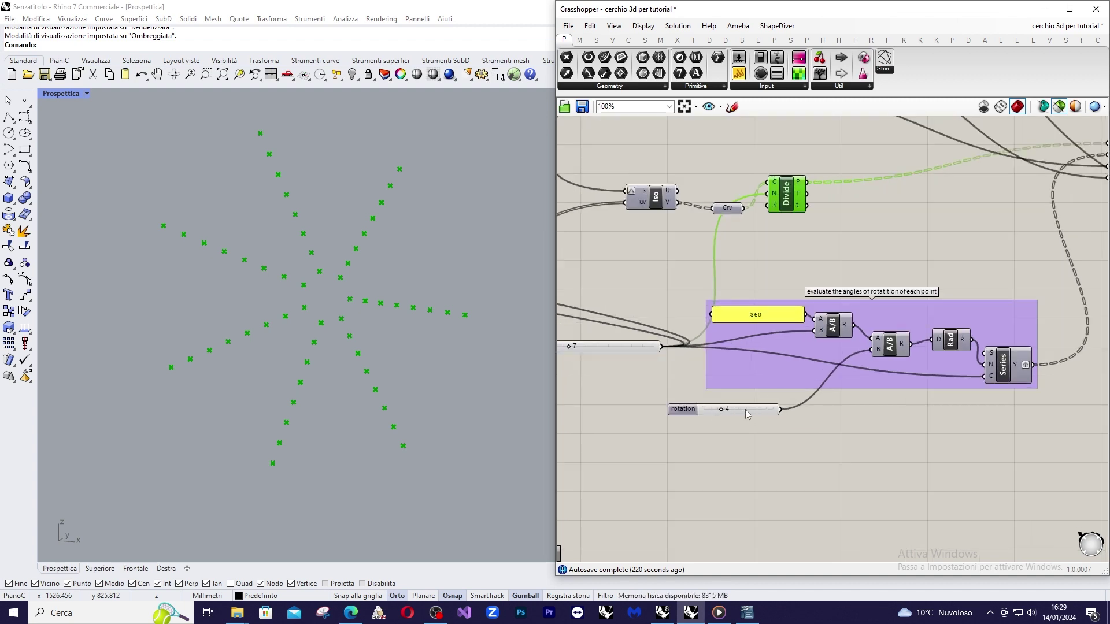
scroll(734, 405, "down", 1)
scroll(859, 391, "up", 1)
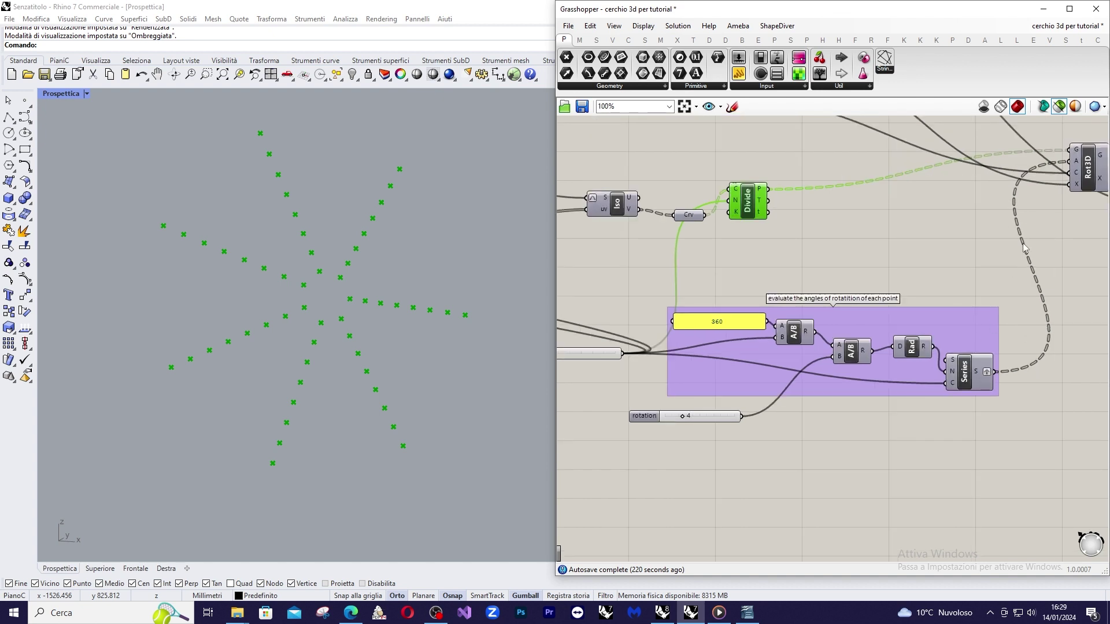
left_click(1096, 173)
mouse_move(676, 418)
left_mouse_down()
mouse_move(663, 420)
mouse_move(684, 420)
left_mouse_up()
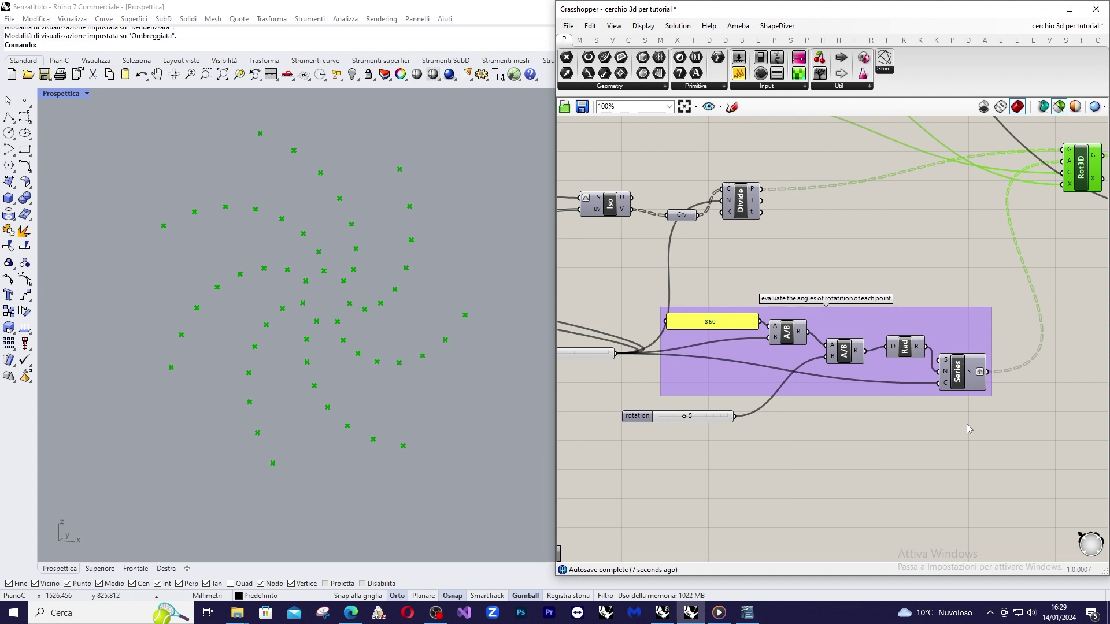
Inspect the division, Radians and Series components in the angles group, following the Series output to Rotate 3D.
mouse_move(856, 350)
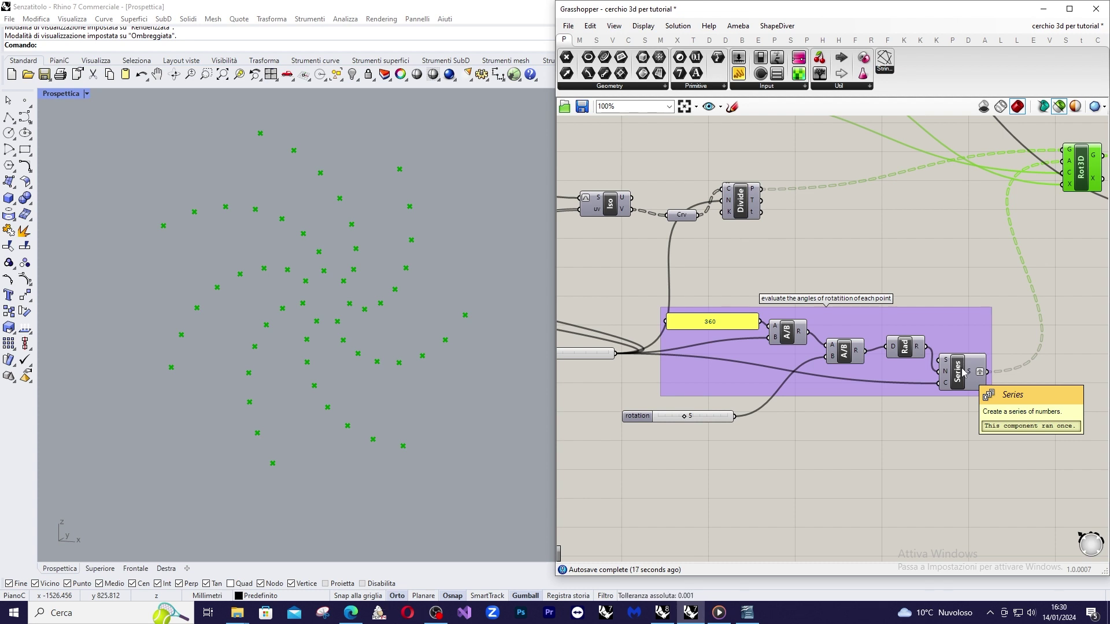
scroll(963, 373, "down", 1)
scroll(960, 367, "down", 2)
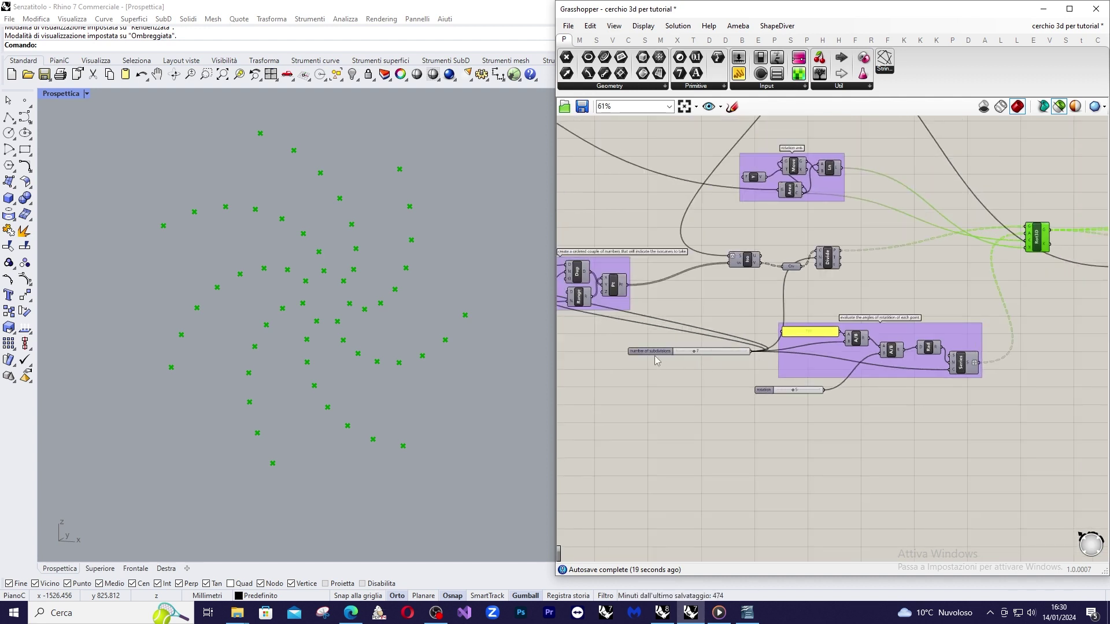
scroll(657, 361, "up", 1)
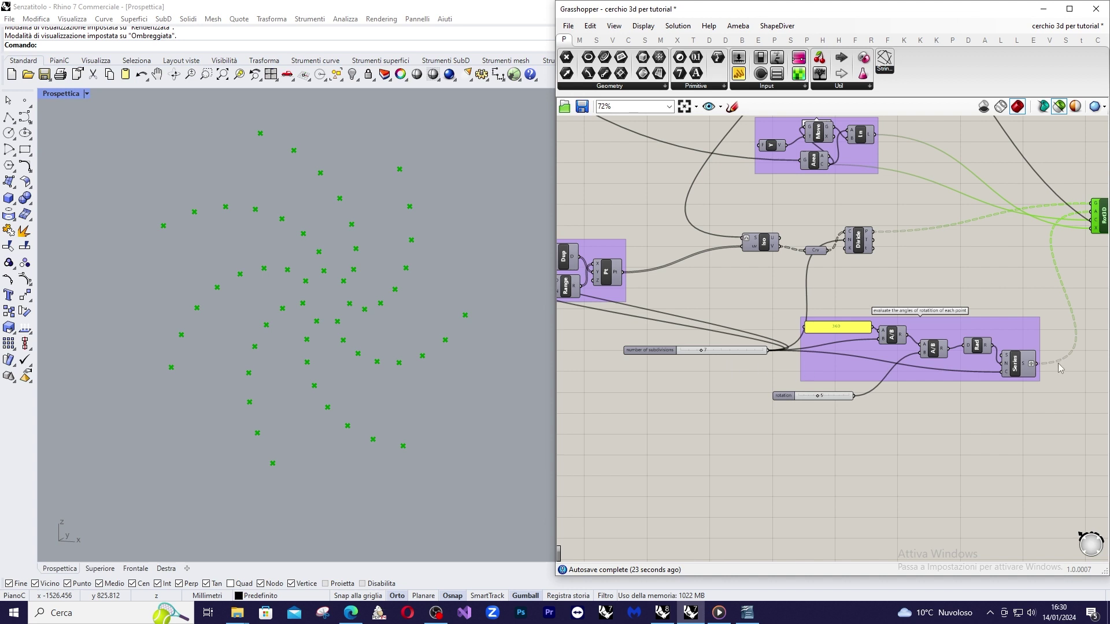
scroll(1061, 355, "up", 5)
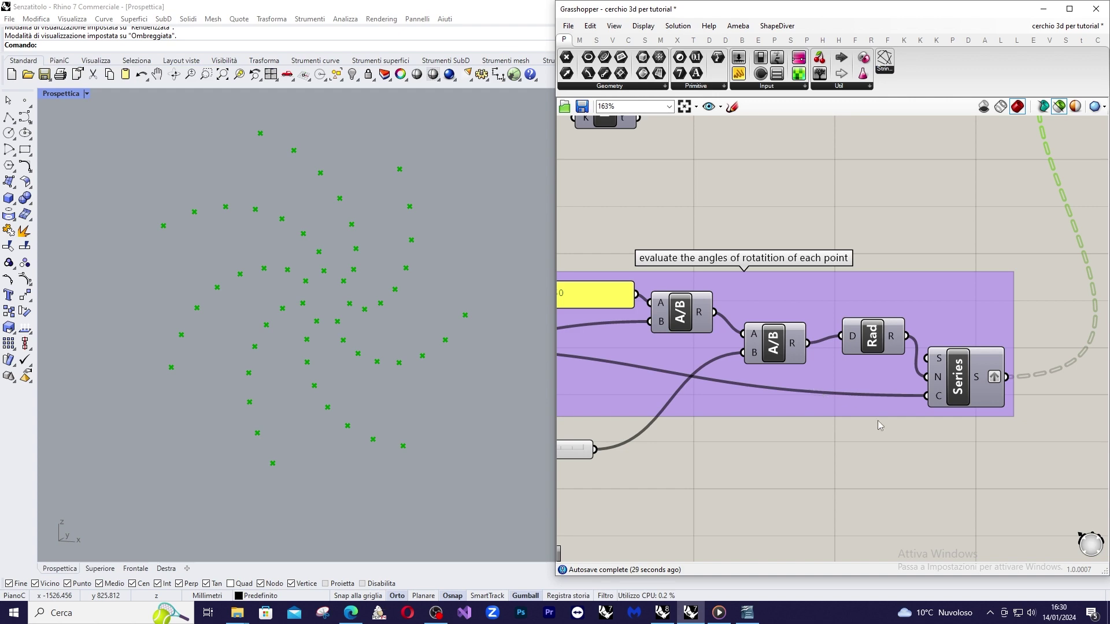
scroll(878, 421, "down", 3)
scroll(919, 272, "up", 3)
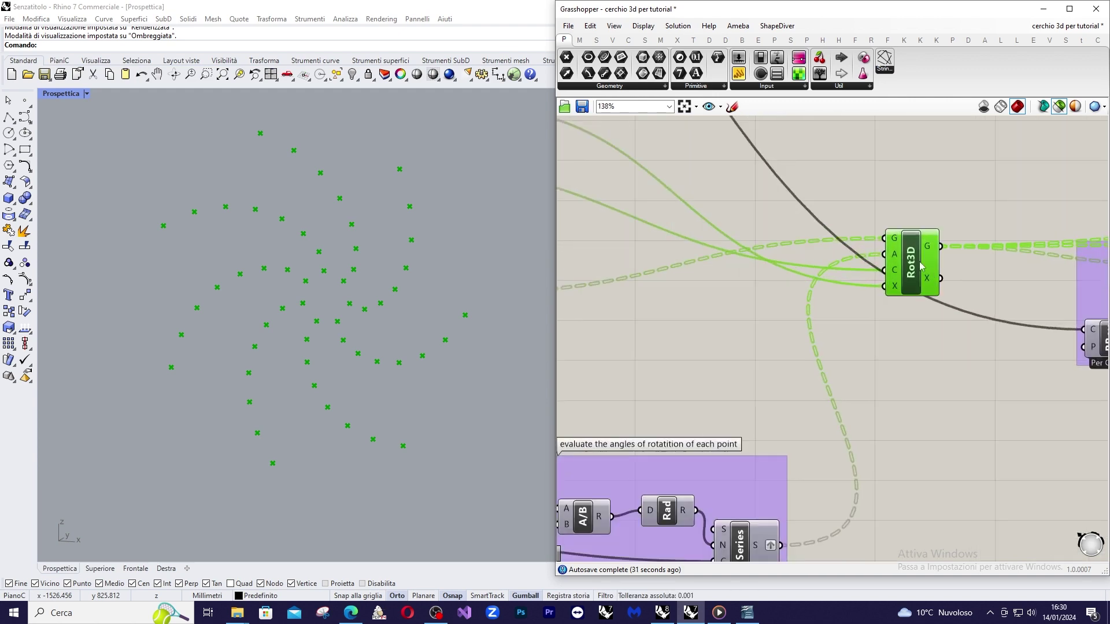
Inspect the Rotate 3D component's Center input and preview the Area centroid that feeds it.
scroll(919, 266, "down", 2)
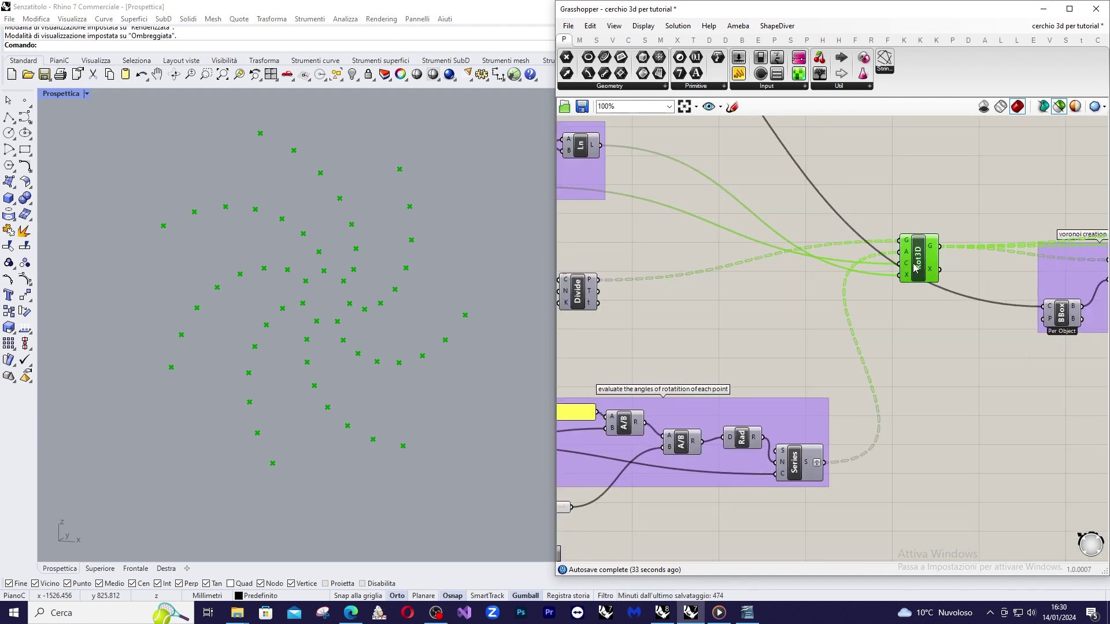
scroll(915, 267, "down", 1)
scroll(856, 237, "up", 1)
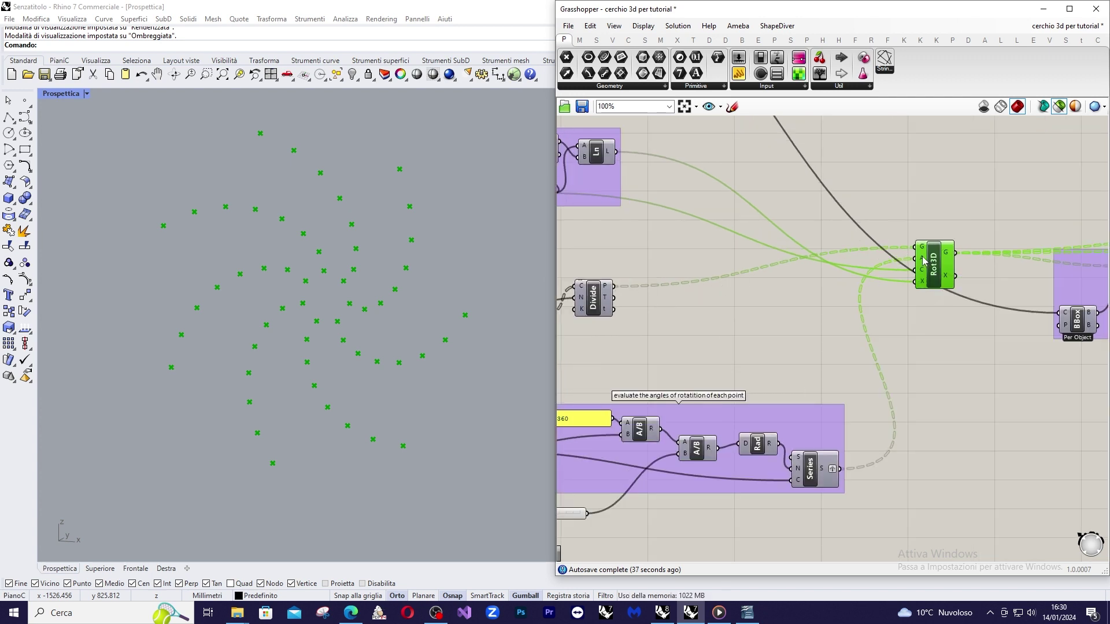
mouse_move(925, 271)
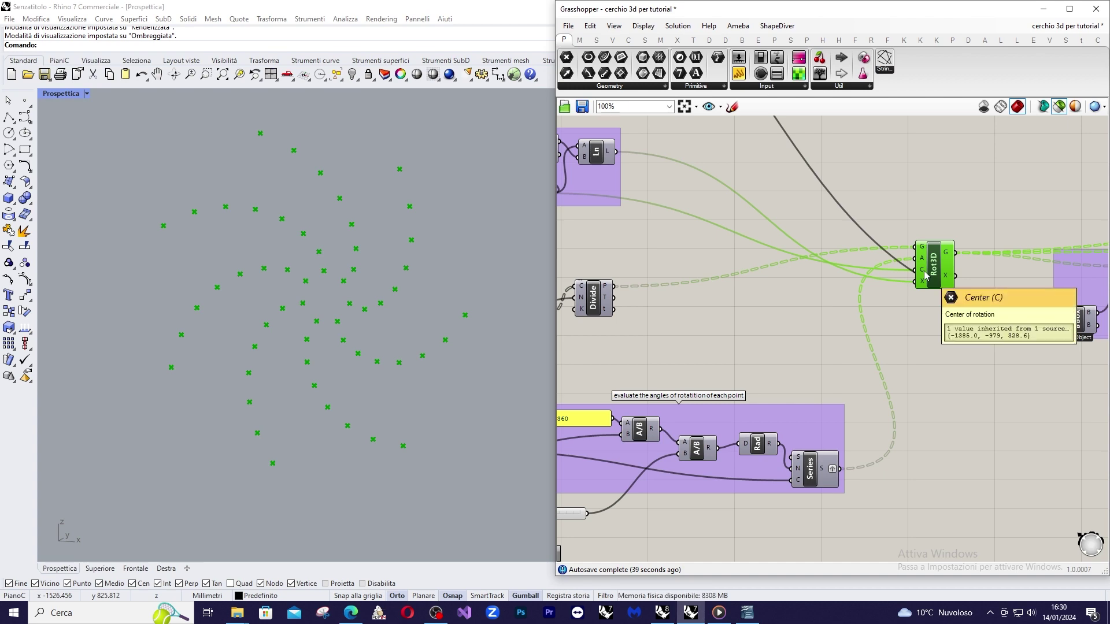
scroll(927, 275, "down", 2)
scroll(818, 280, "up", 1)
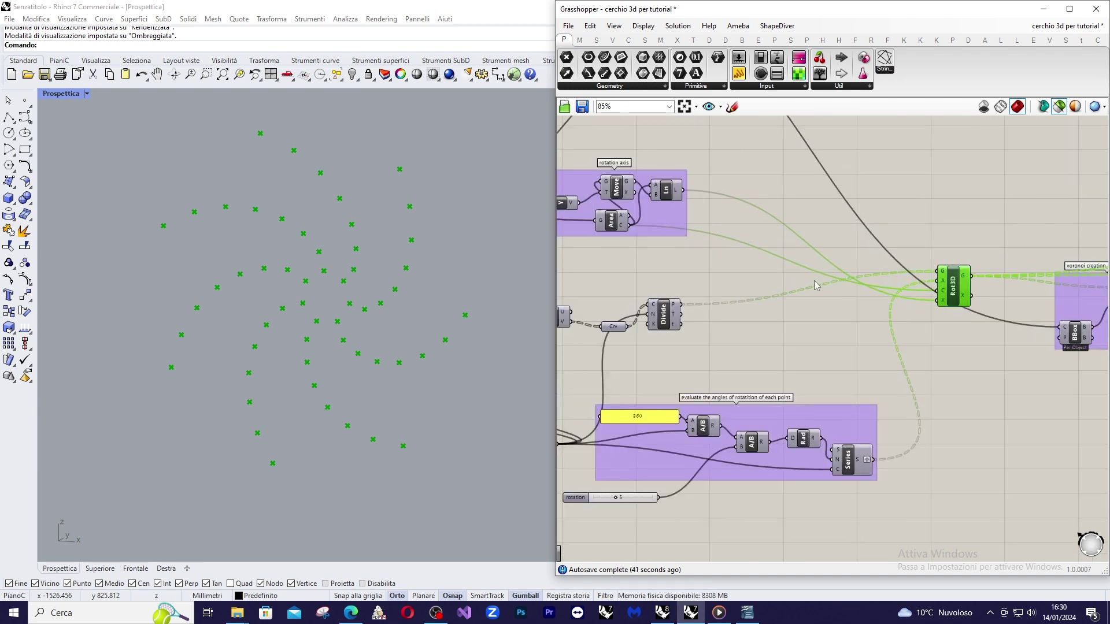
left_click(613, 225)
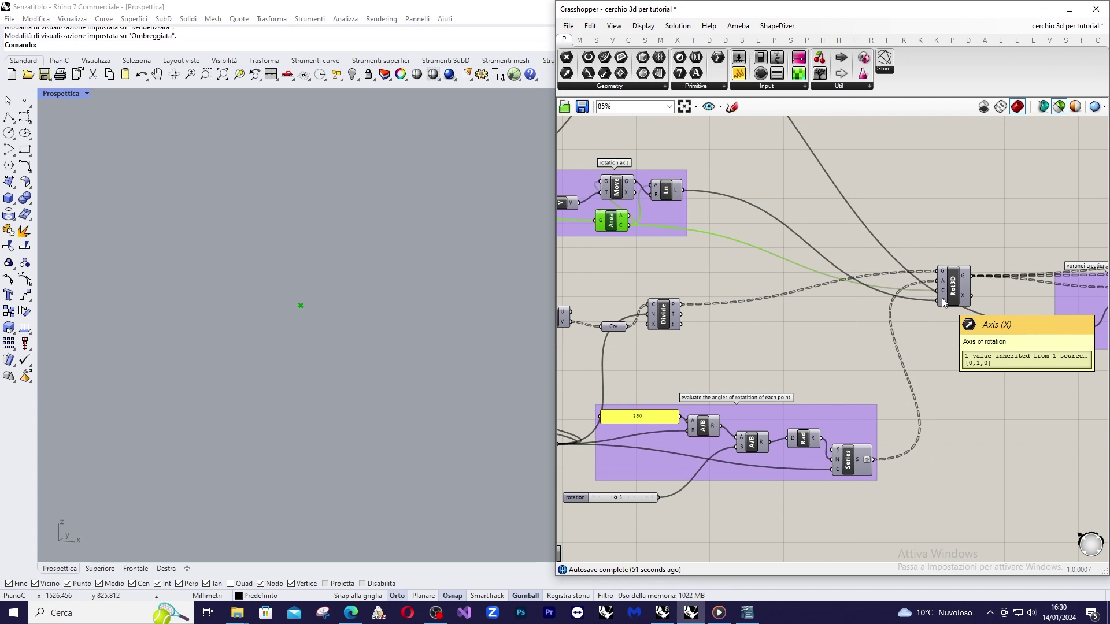
Shift the Area component slightly down and away from the line component within the rotation axis group.
scroll(942, 297, "down", 2)
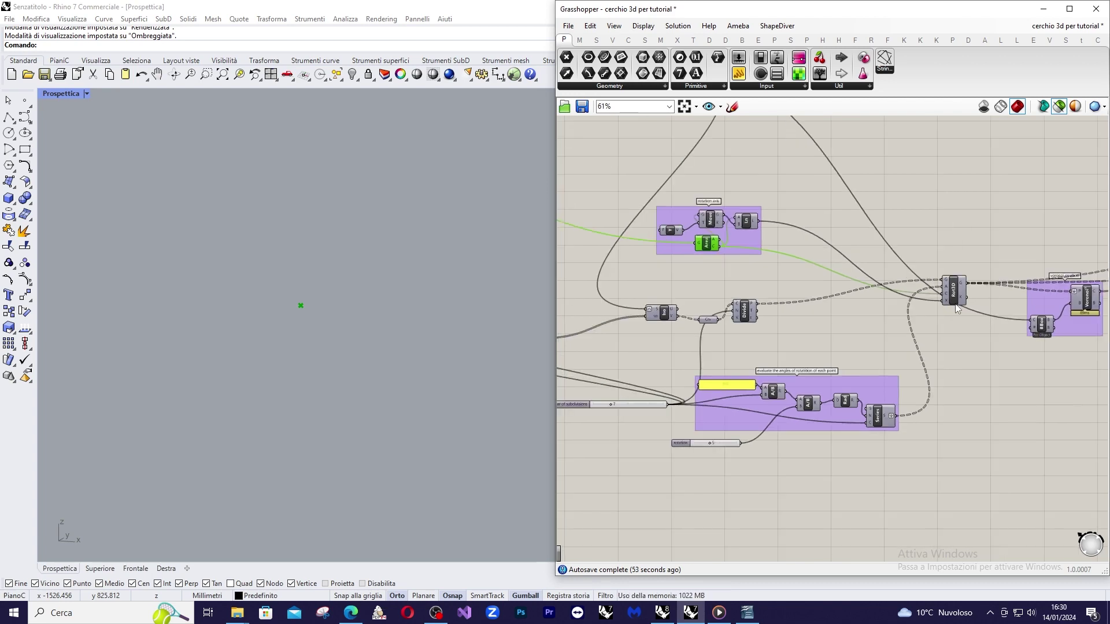
scroll(706, 206, "up", 5)
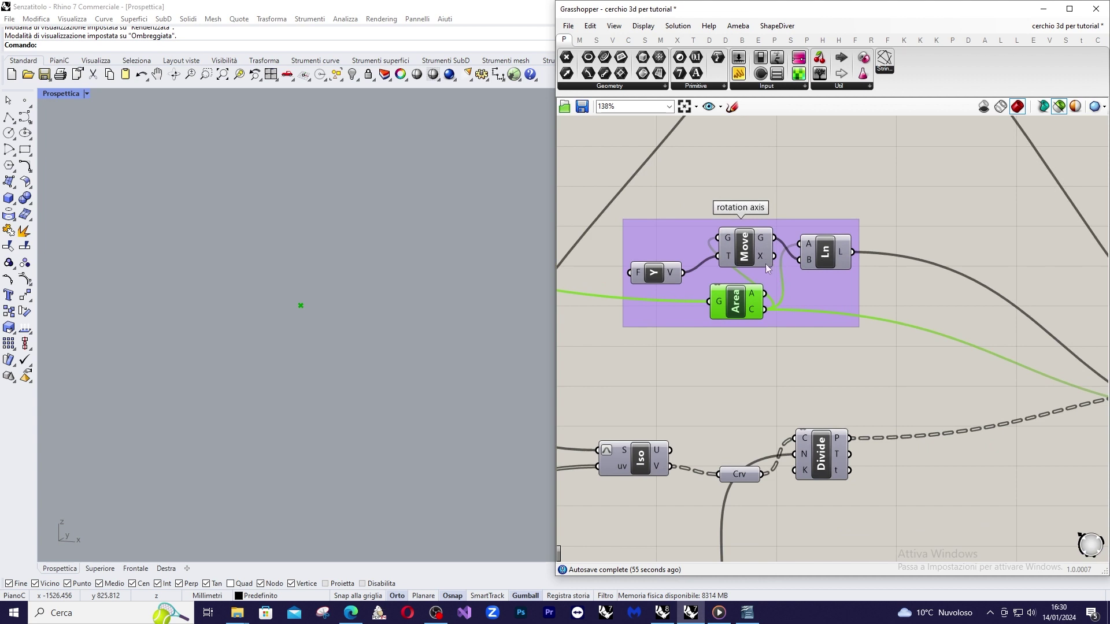
left_click(755, 328)
left_click(736, 312)
left_click_drag(736, 312, 725, 316)
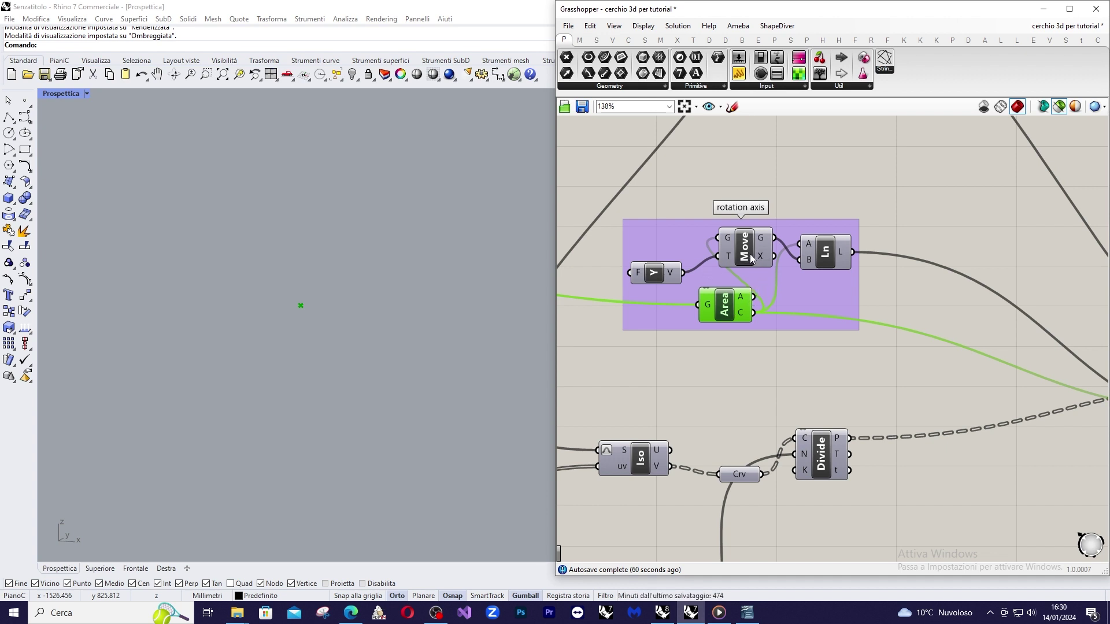
Preview the Area, Move and Line components together to show the rotation axis, and check the Y vector driving the Move.
left_click_drag(776, 239, 801, 264)
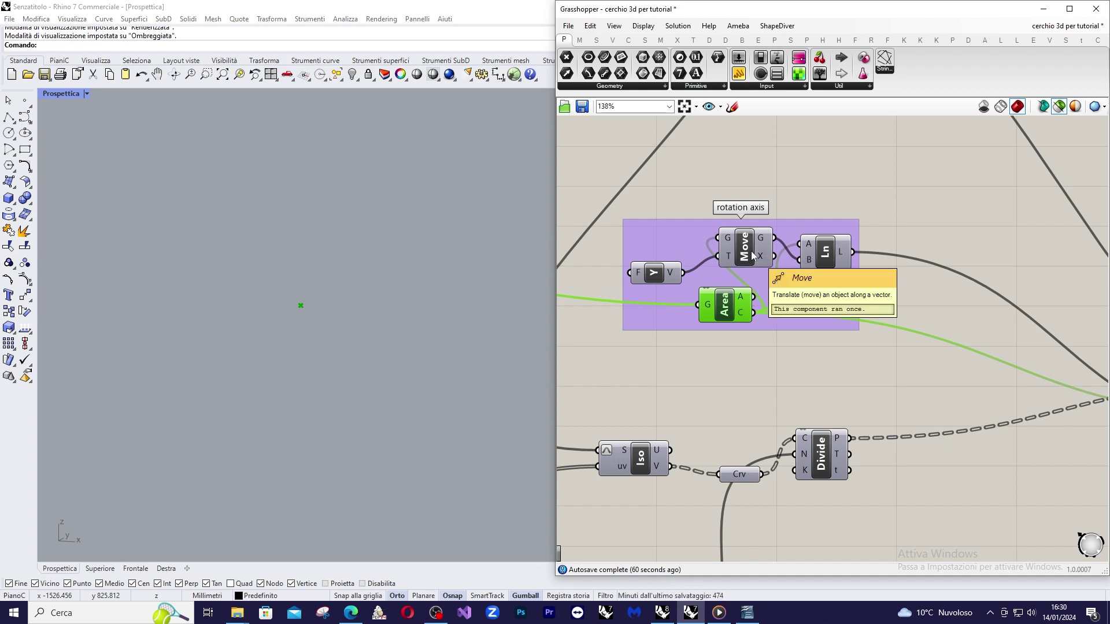
left_click(824, 259, "shift")
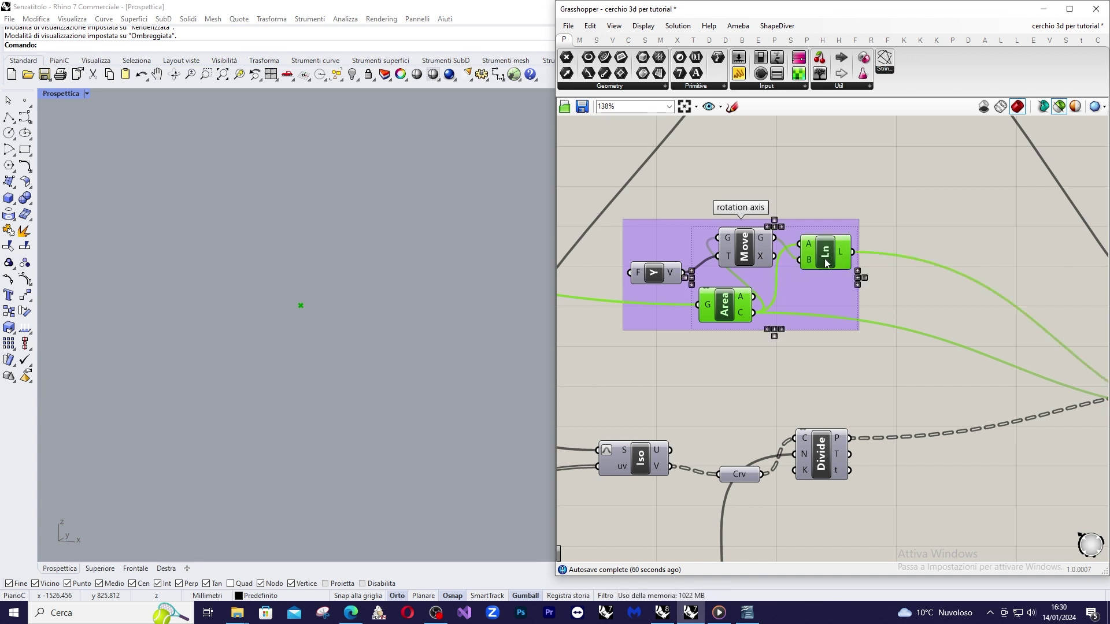
left_click(753, 246, "shift")
mouse_move(314, 315)
left_mouse_down()
mouse_move(286, 293)
mouse_move(326, 370)
left_mouse_up()
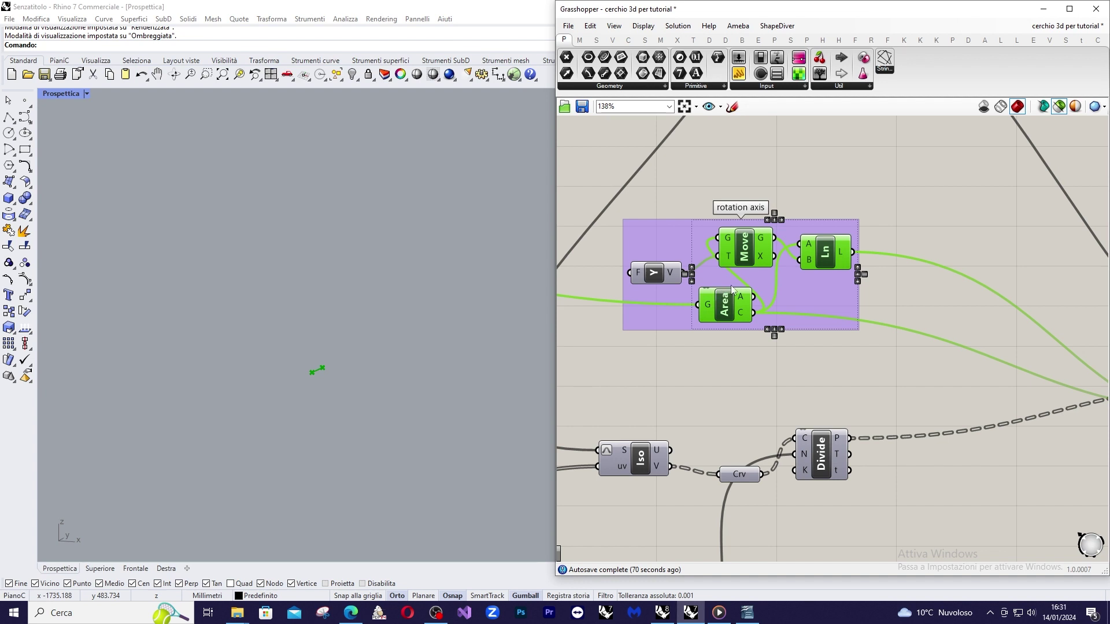
scroll(732, 289, "down", 3)
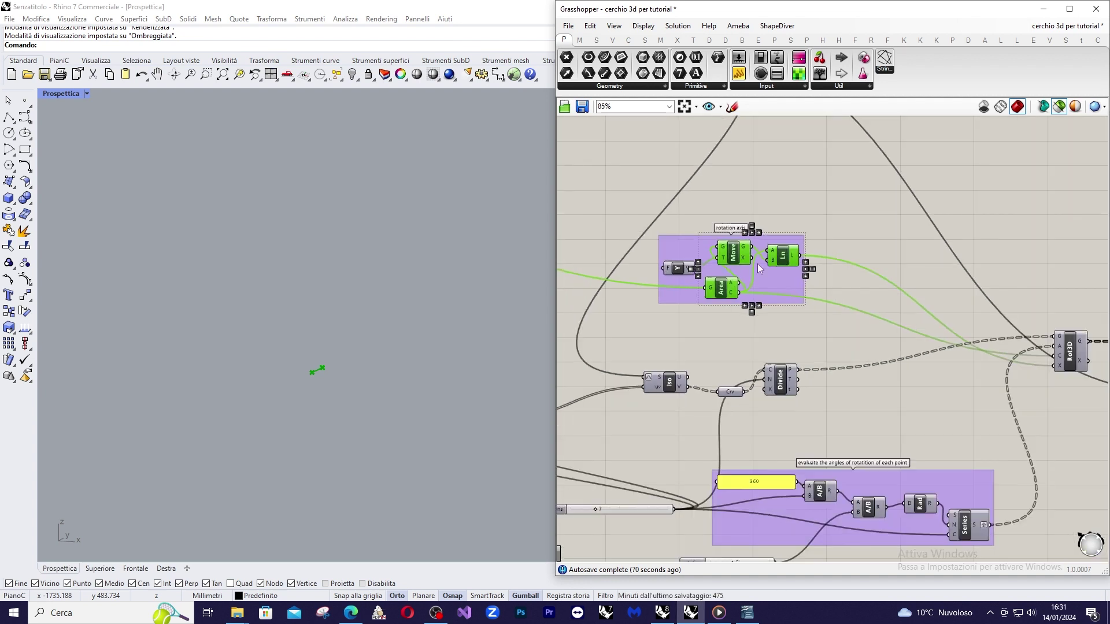
scroll(757, 264, "up", 1)
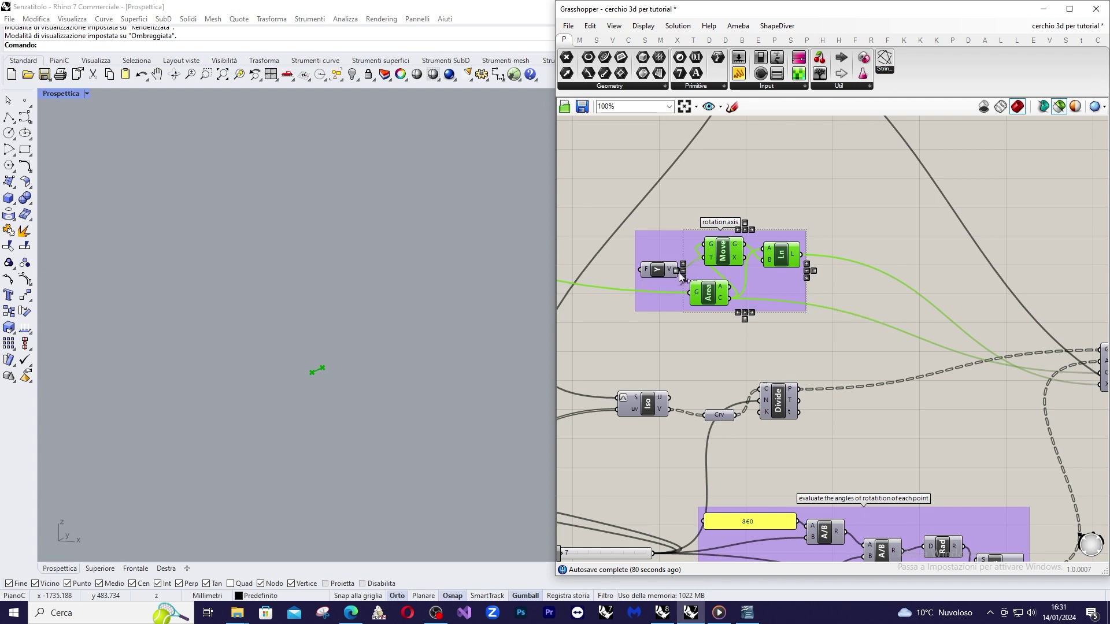
scroll(720, 254, "down", 2)
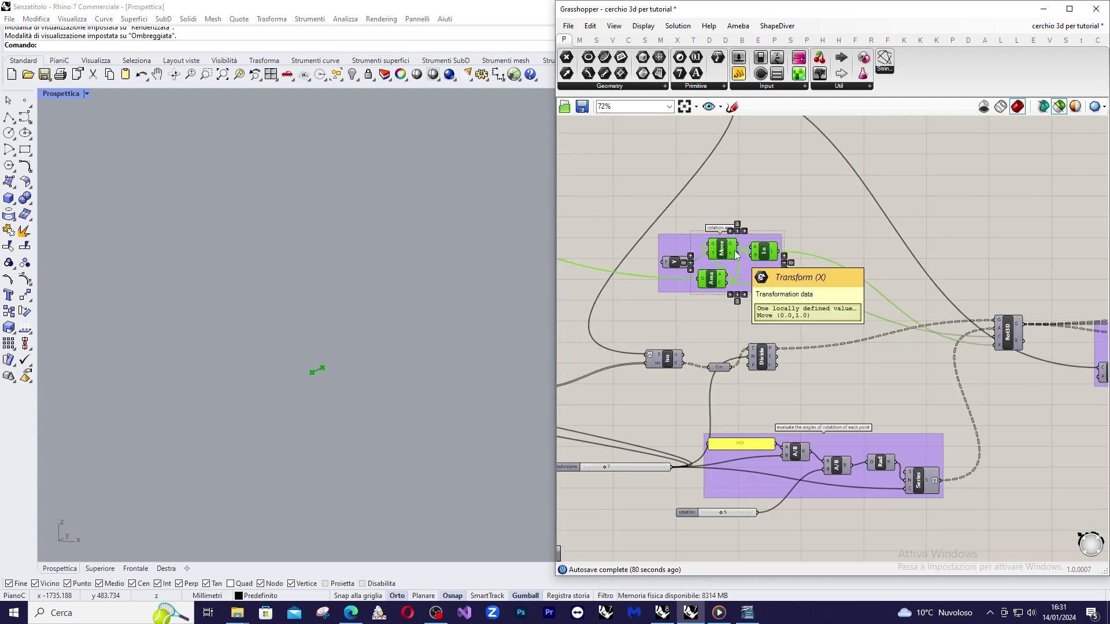
Preview the Rotate 3D component's output to view the whole spiral pattern of rotated points.
scroll(722, 258, "down", 3)
scroll(980, 286, "up", 6)
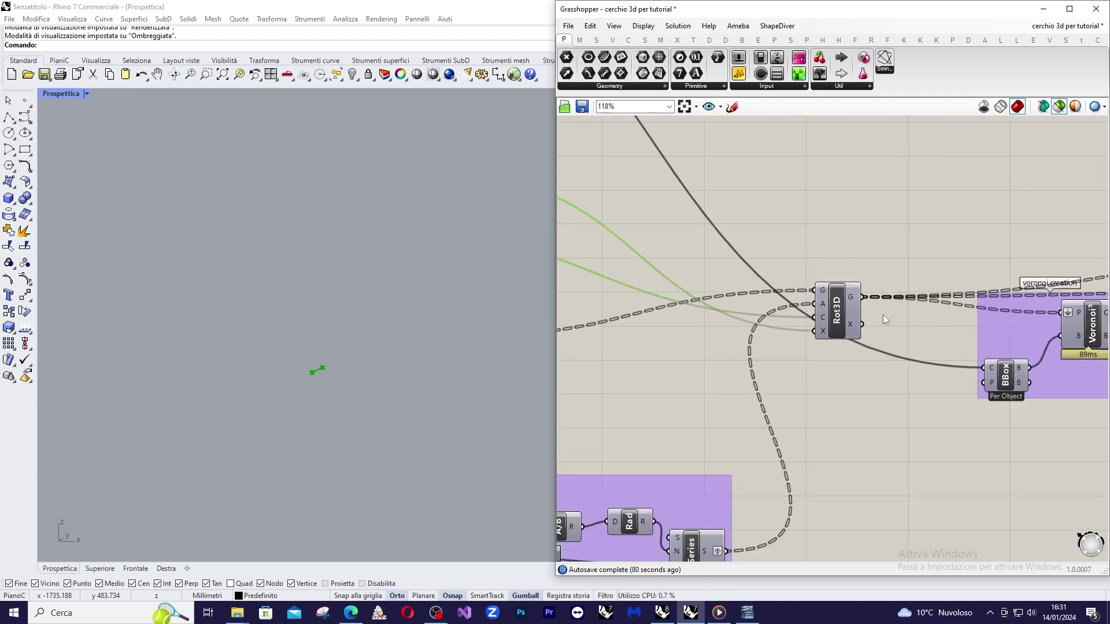
left_click(828, 314)
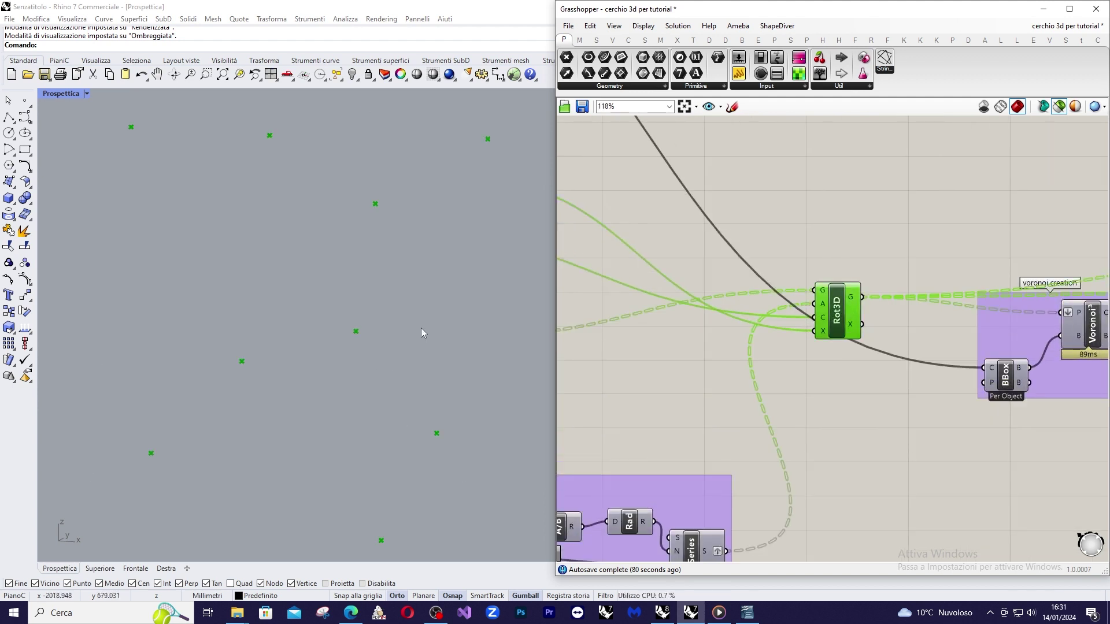
scroll(377, 314, "down", 2)
scroll(761, 250, "down", 1)
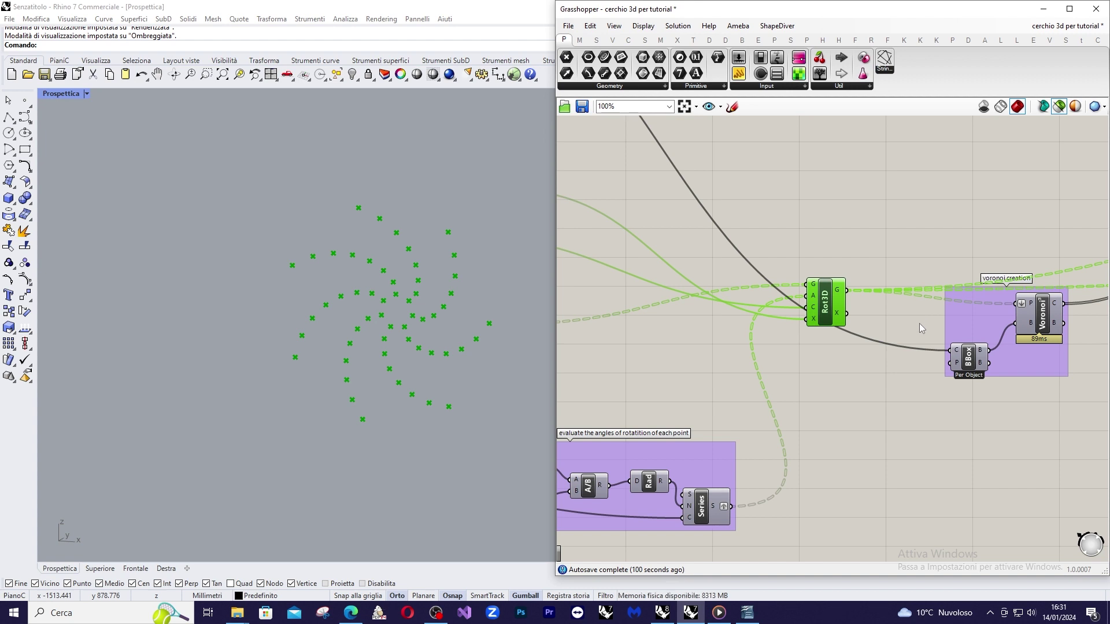
scroll(870, 325, "down", 2)
Preview the Bounding Box in the voronoi creation group and trace its Content input back to the base surface's Loft.
scroll(1041, 321, "up", 4)
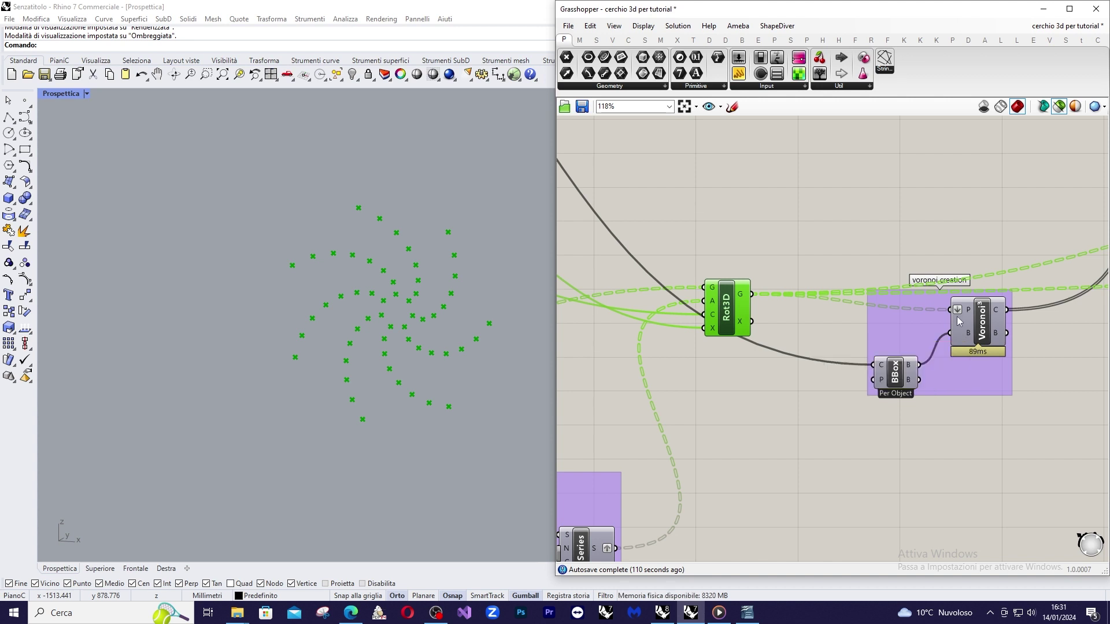
mouse_move(970, 314)
left_click(900, 382)
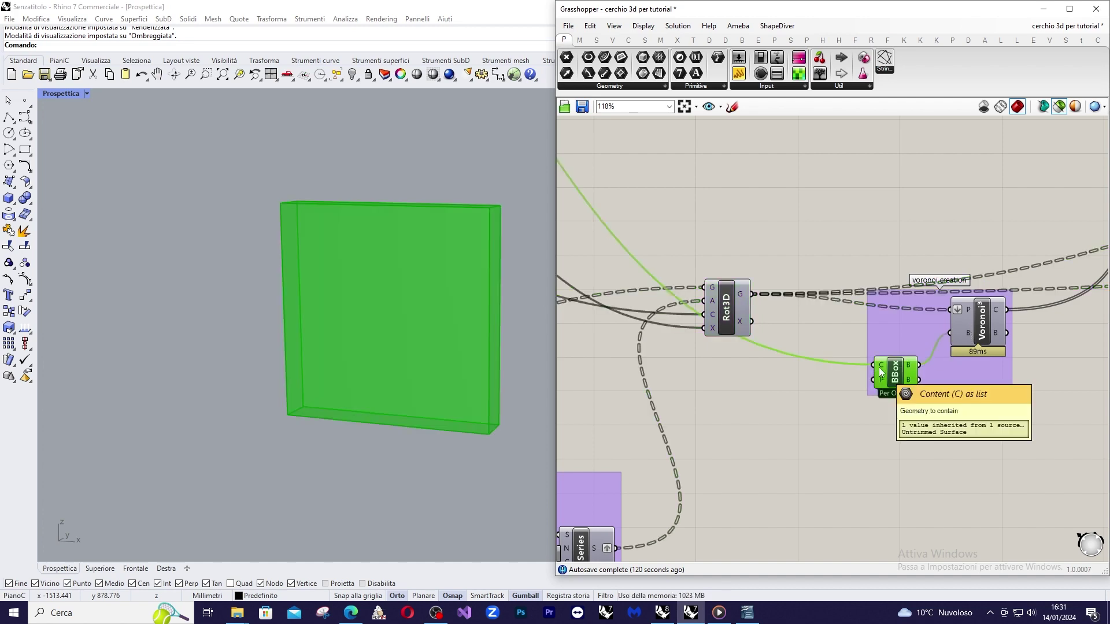
scroll(886, 372, "down", 3)
scroll(734, 261, "up", 3)
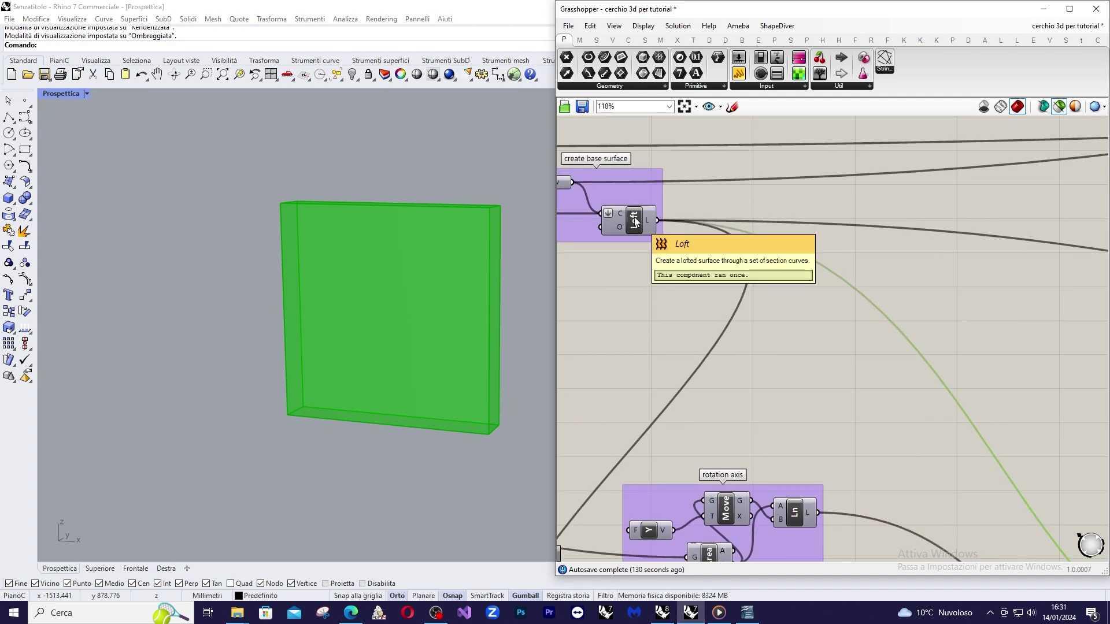
scroll(636, 220, "up", 2)
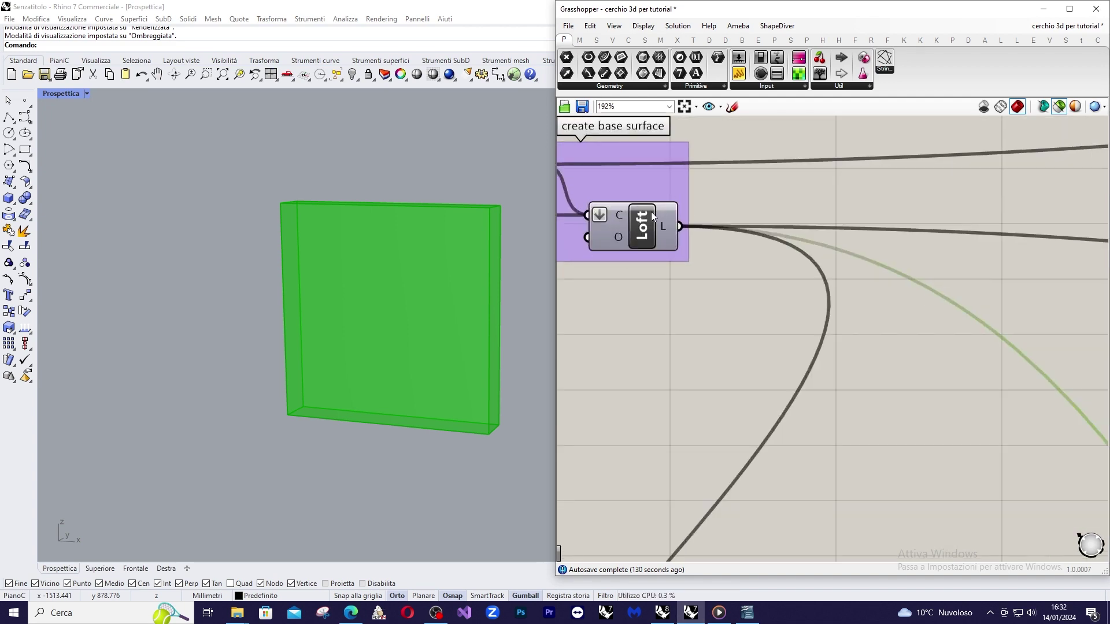
scroll(646, 214, "down", 4)
scroll(647, 214, "down", 1)
scroll(977, 435, "up", 3)
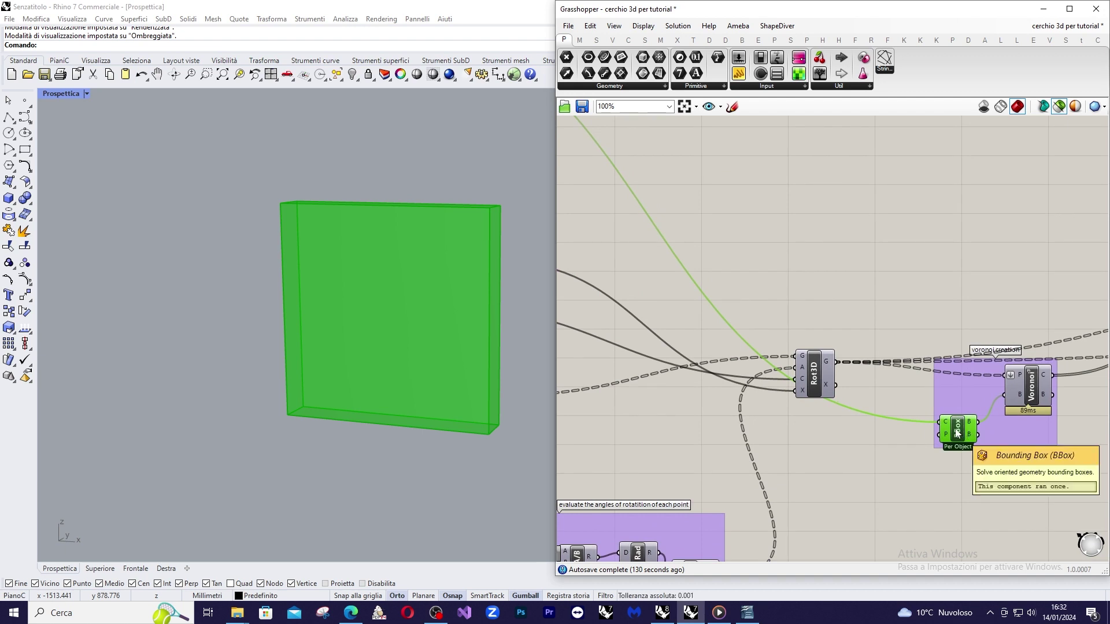
Preview the Voronoi 3D cells within the bounding box and view them in the perspective viewport.
scroll(1046, 398, "up", 2)
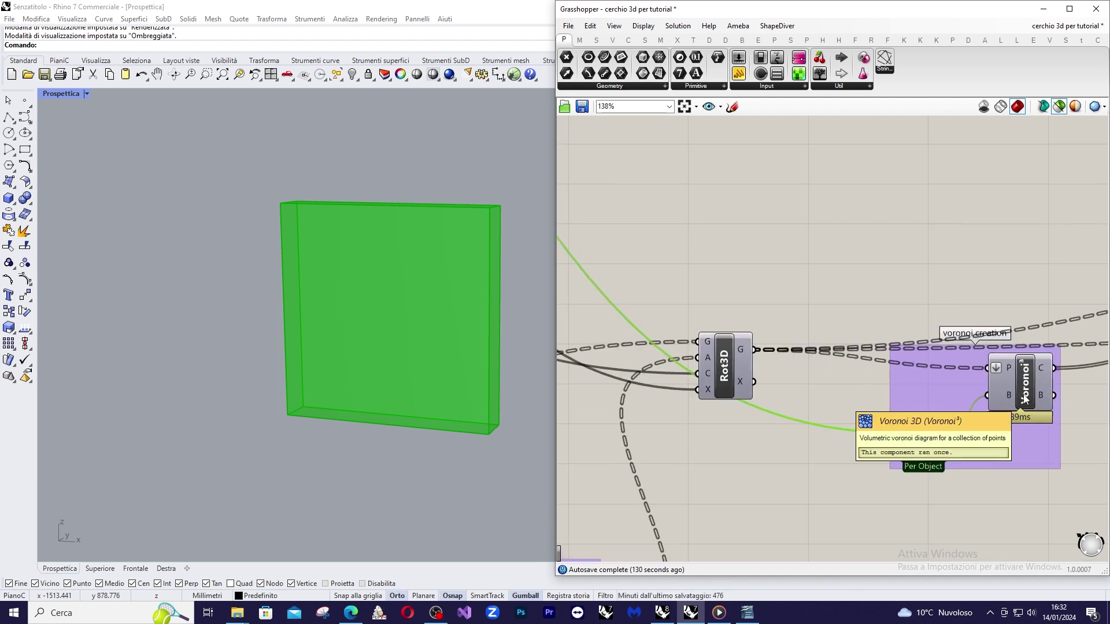
left_click(1025, 399)
mouse_move(470, 360)
right_mouse_down()
mouse_move(492, 343)
mouse_move(445, 350)
mouse_move(460, 348)
right_mouse_up()
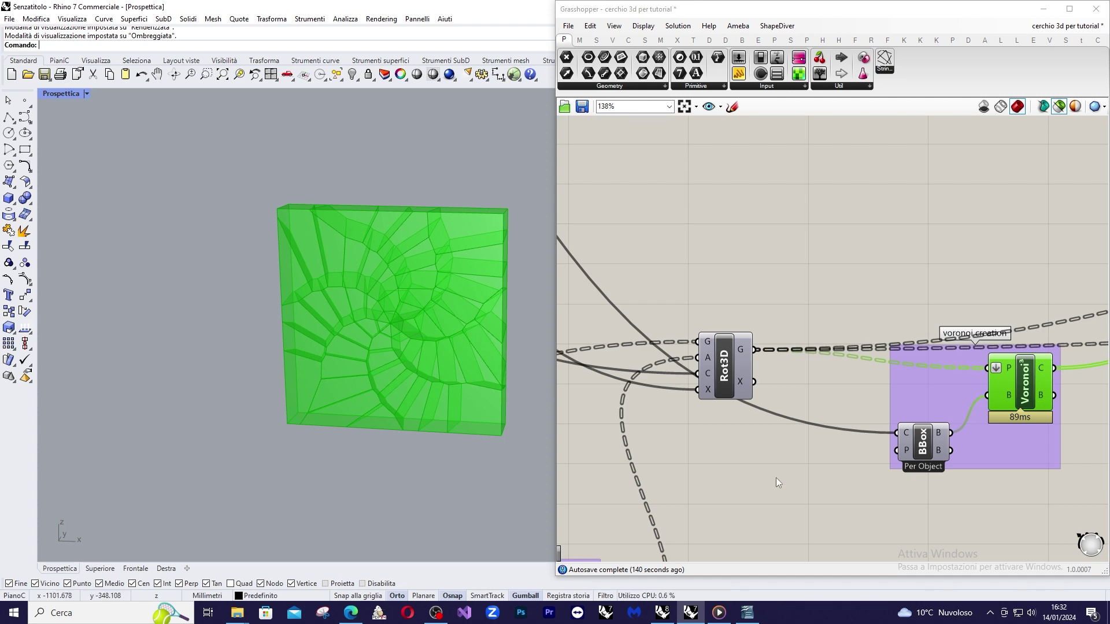
Follow the Voronoi 3D output to the Brep | Brep component and preview the intersection curves with the base surface.
scroll(769, 388, "down", 5)
scroll(948, 243, "up", 2)
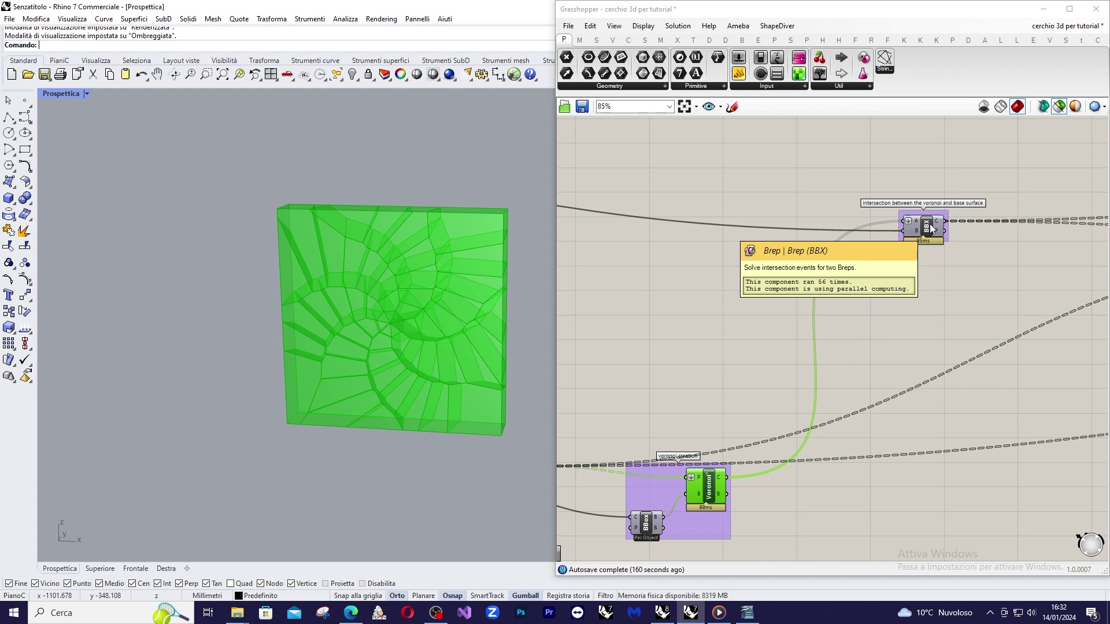
left_click(929, 229)
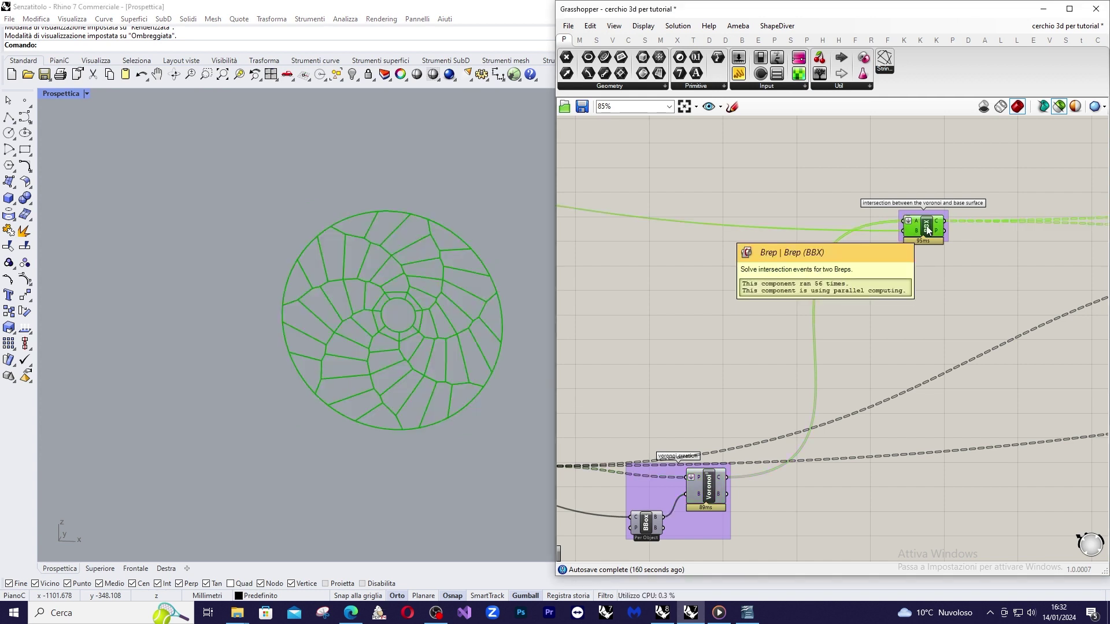